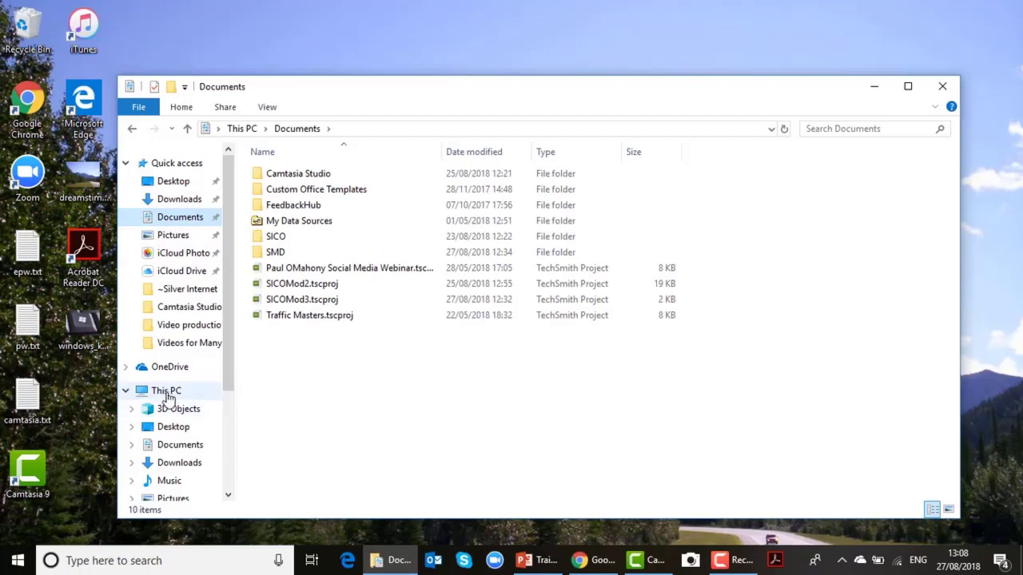
# Browse the contents of This PC and the Windows (C:) drive, and close the File Explorer window
pyautogui.click(170, 392)
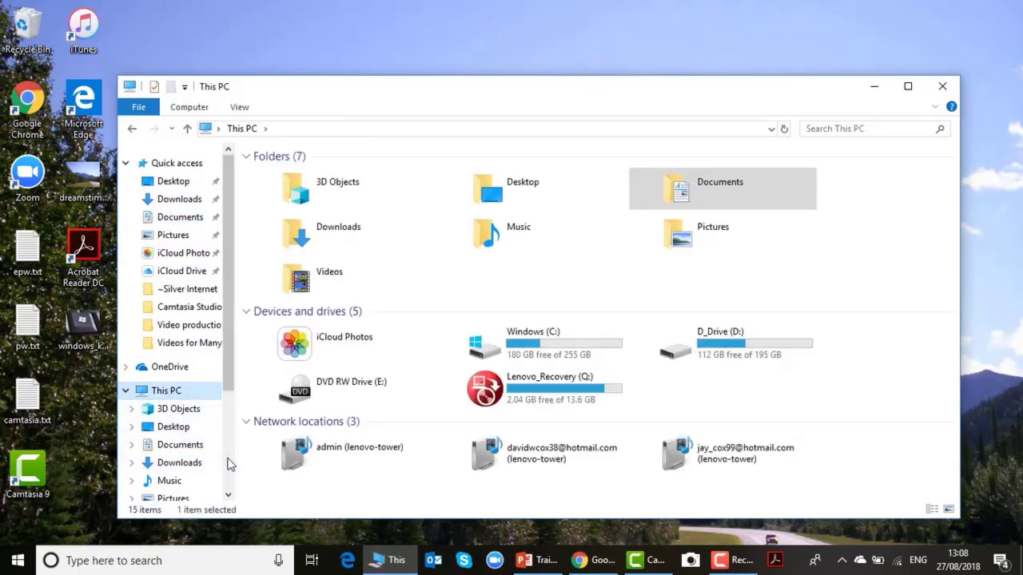
pyautogui.scroll(-3, 228, 464)
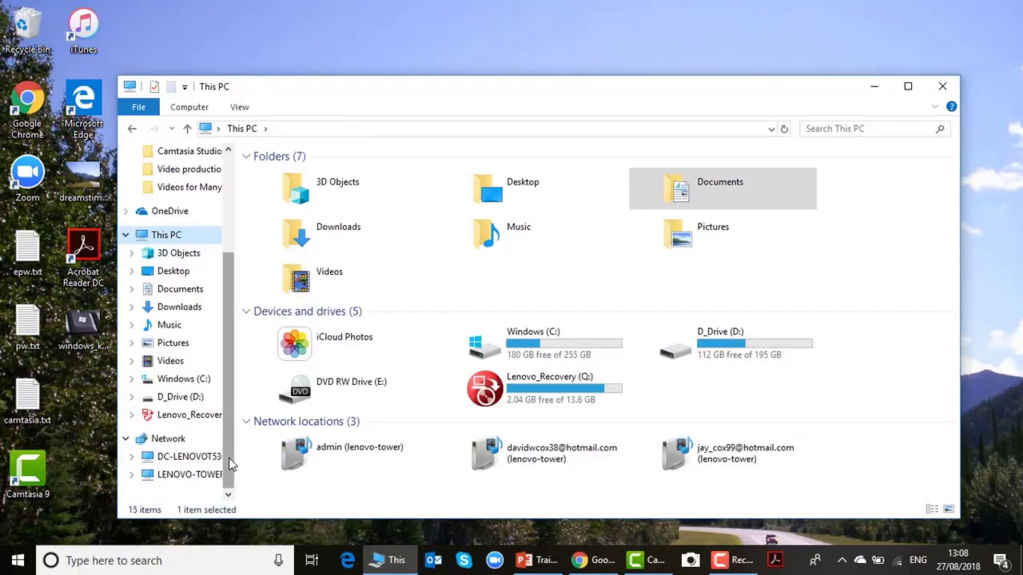
pyautogui.click(176, 381)
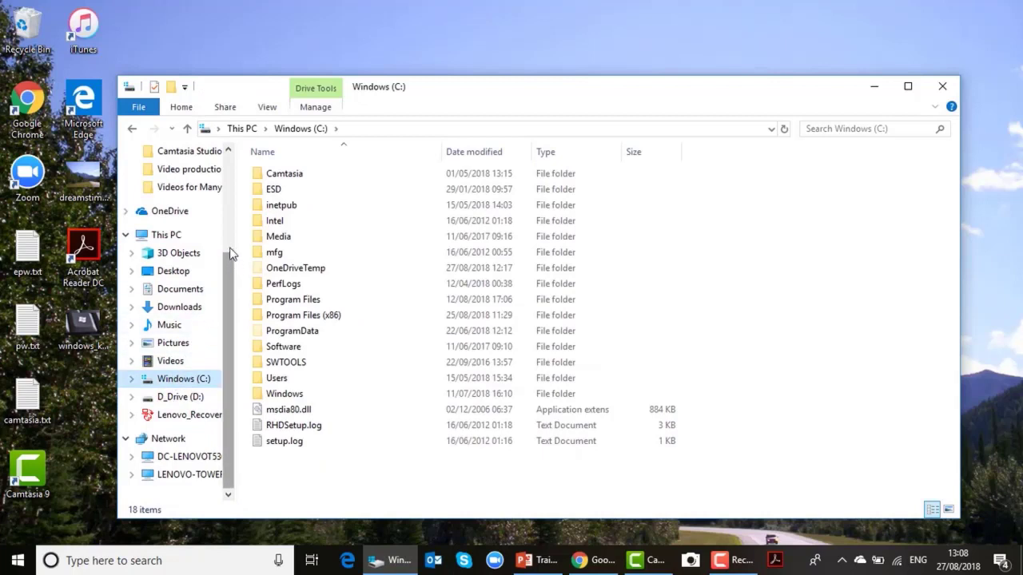
pyautogui.scroll(3, 231, 176)
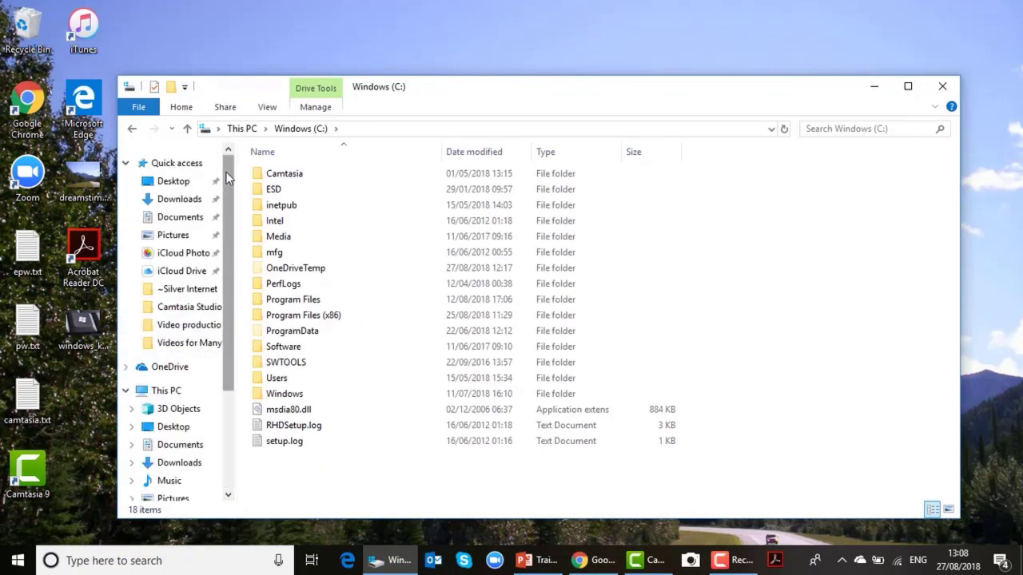
pyautogui.click(942, 87)
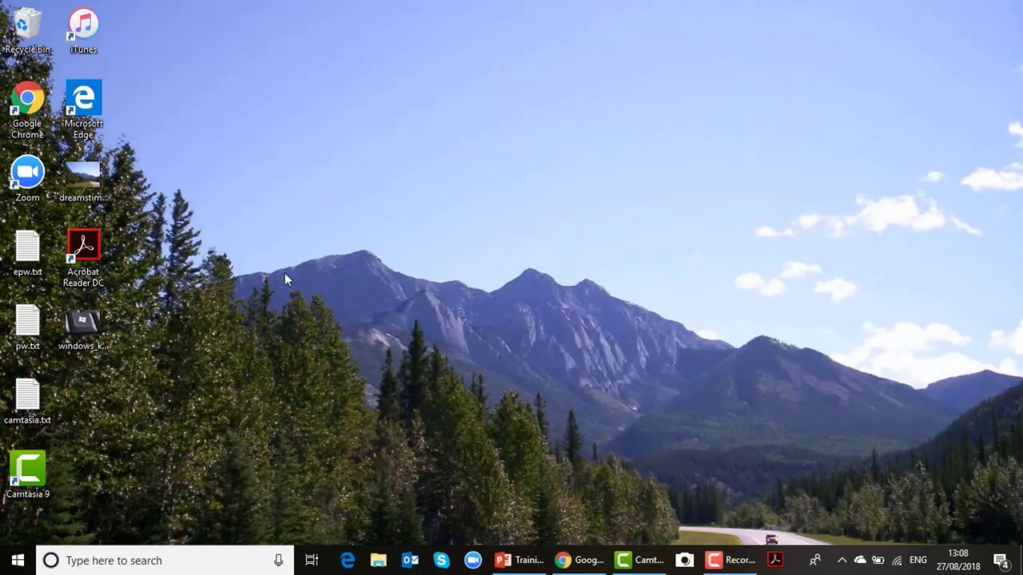
# Open a new File Explorer window to view the frequent folders and recent files, and close it
pyautogui.click(18, 563)
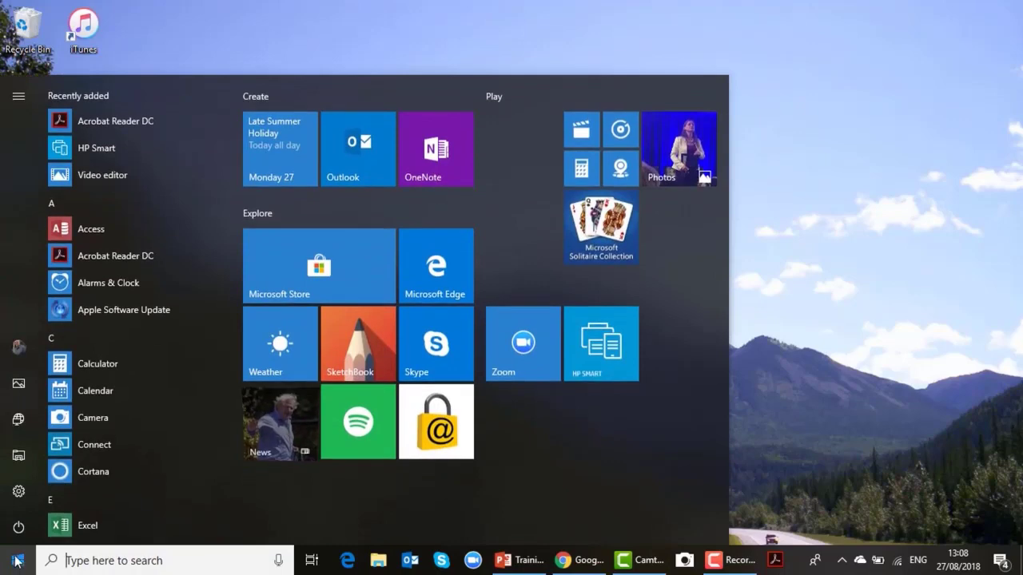
pyautogui.click(17, 454)
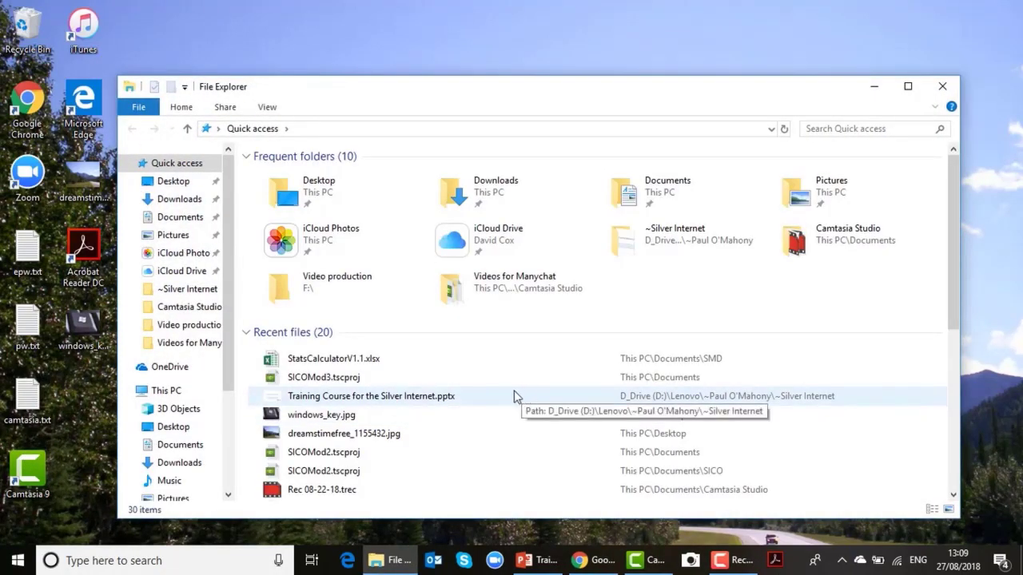
pyautogui.click(942, 87)
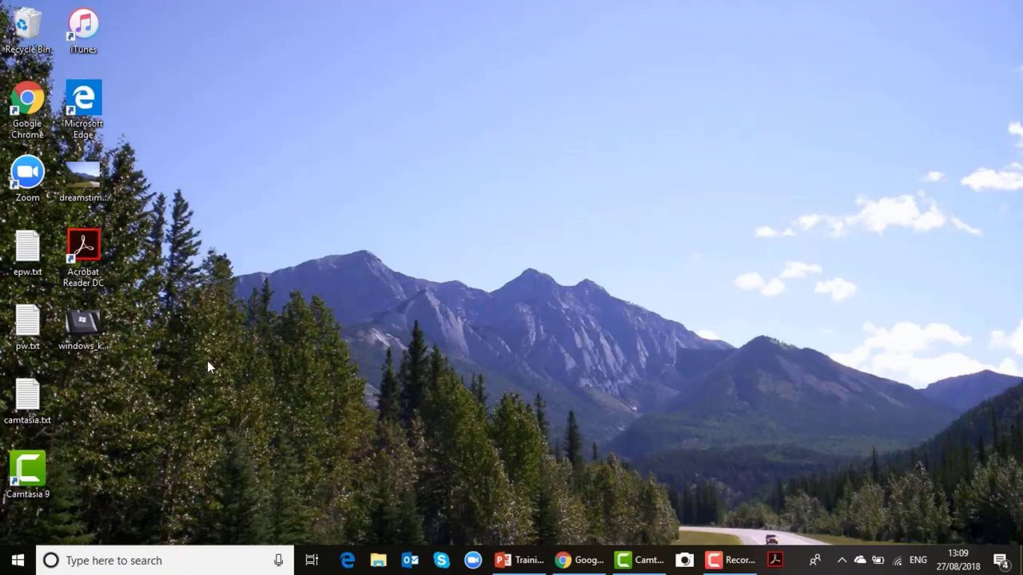
# View the Windows key picture stored on the desktop and close the photo viewer
pyautogui.doubleClick(80, 323)
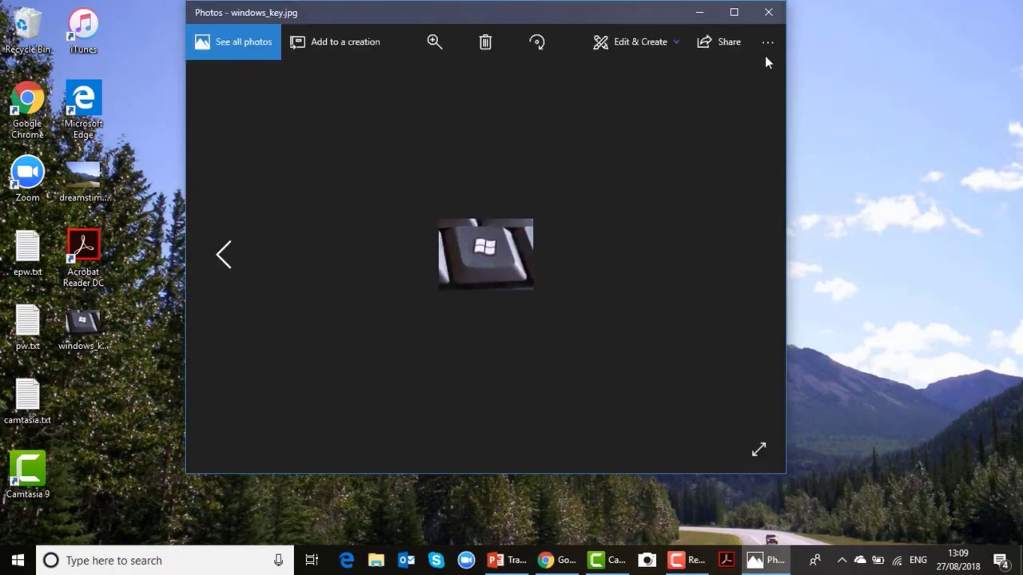
pyautogui.click(769, 12)
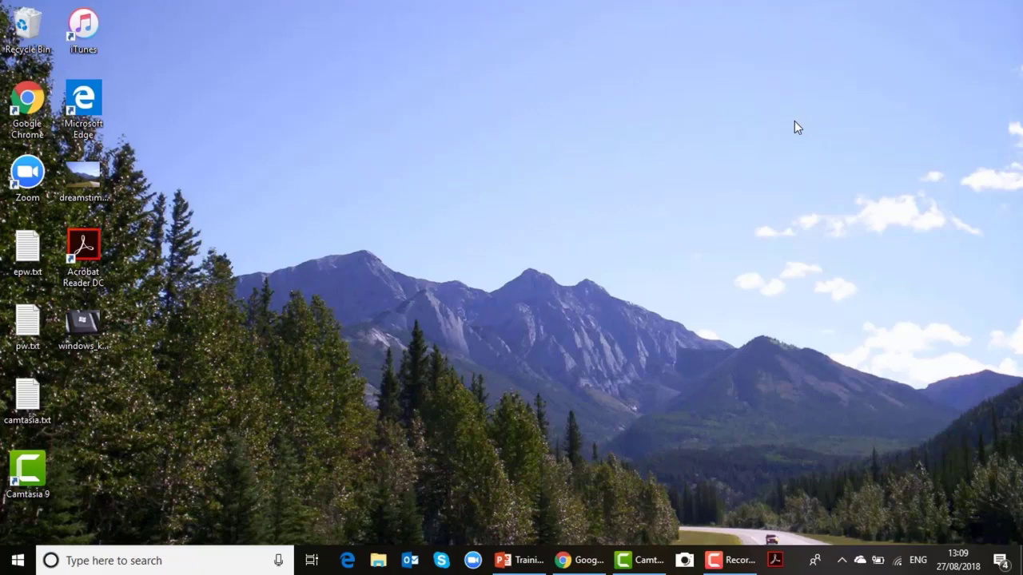
# Open File Explorer by running the command explorer
pyautogui.press('super+r')
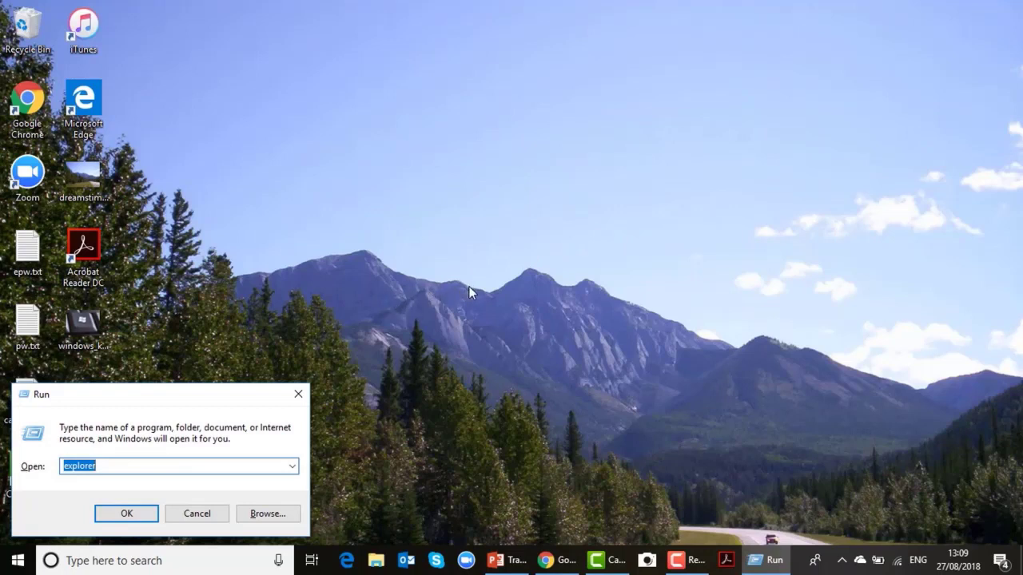
pyautogui.click(108, 465)
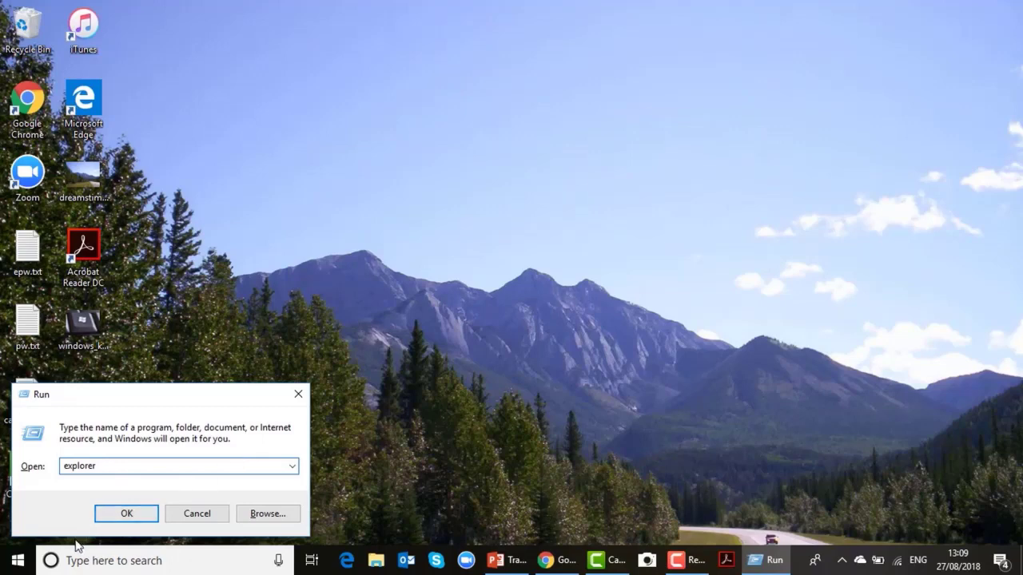
pyautogui.click(125, 514)
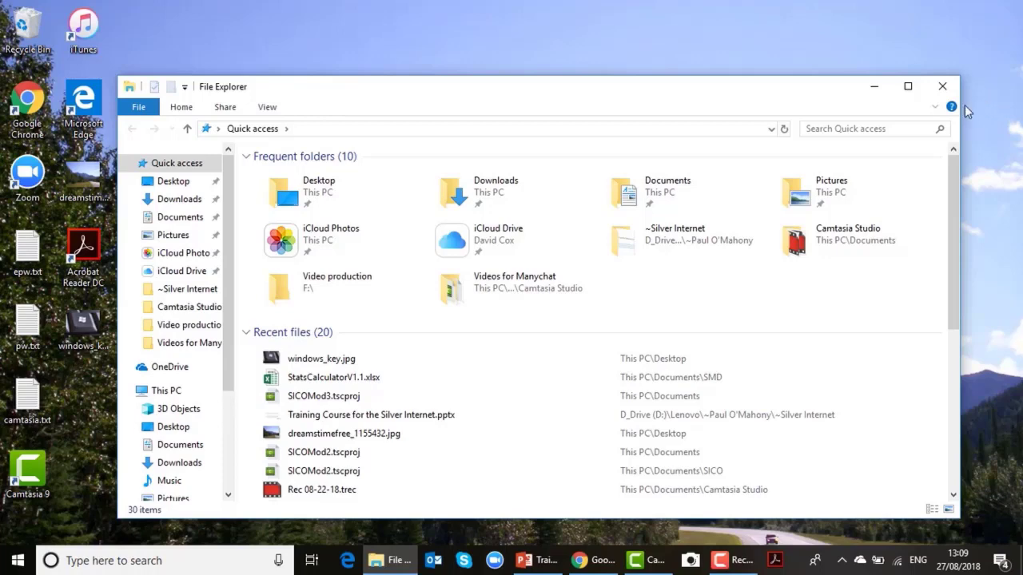
# Maximize the File Explorer window, restore it to its normal size, and widen it slightly
pyautogui.click(908, 88)
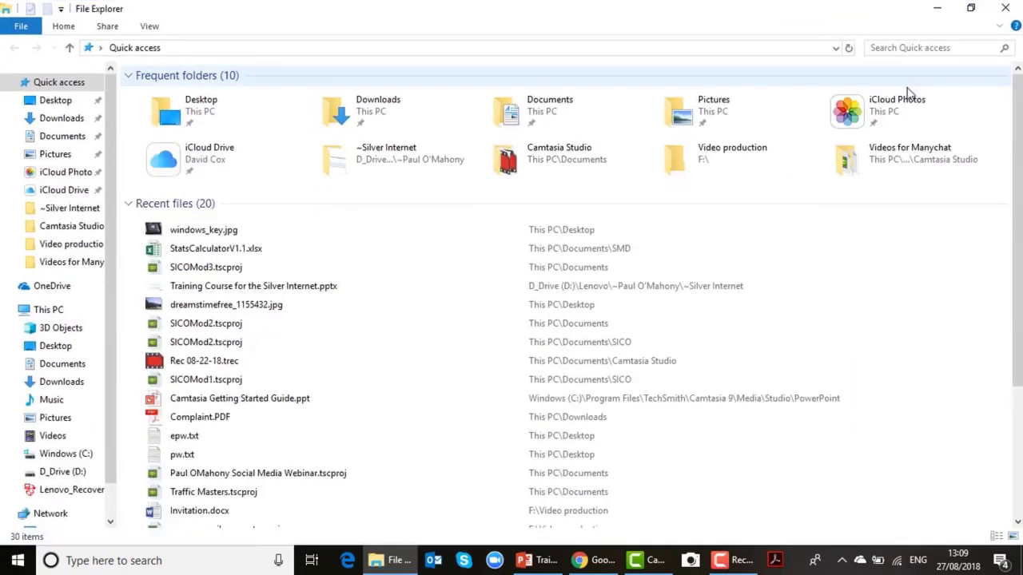
pyautogui.click(970, 8)
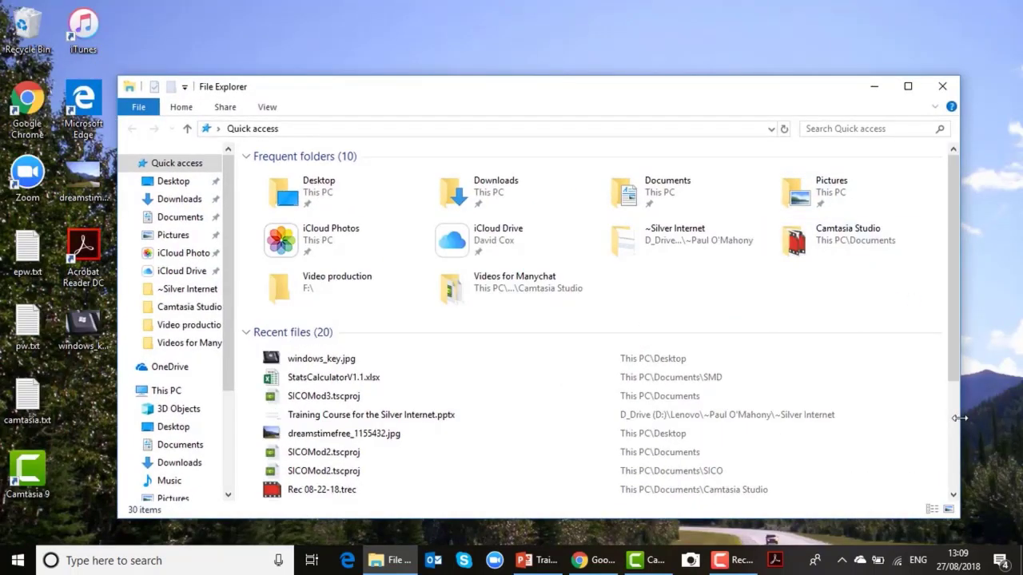
pyautogui.moveTo(961, 417); pyautogui.dragTo(990, 376)
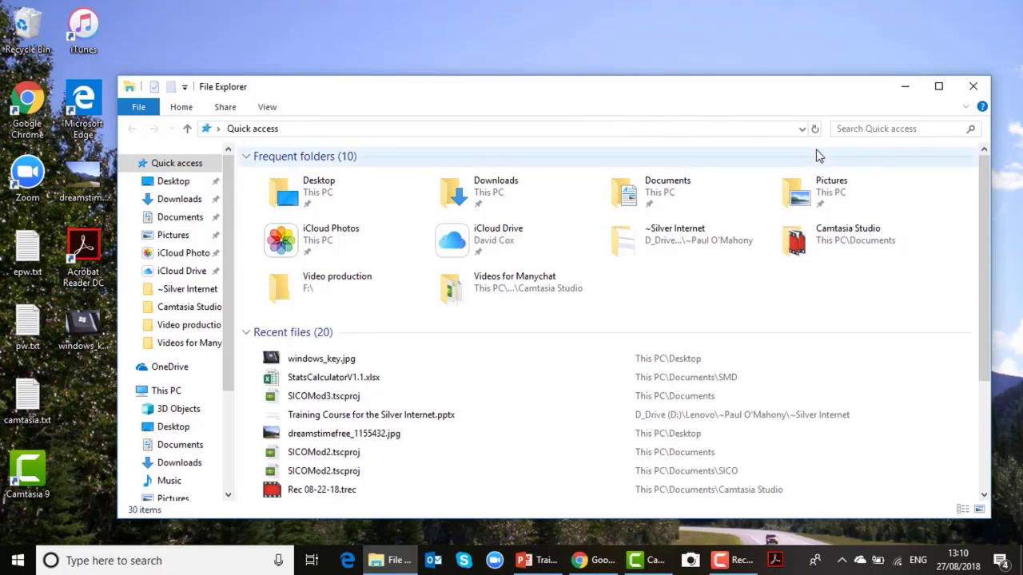
# Open the Documents folder and search it for stats
pyautogui.click(842, 131)
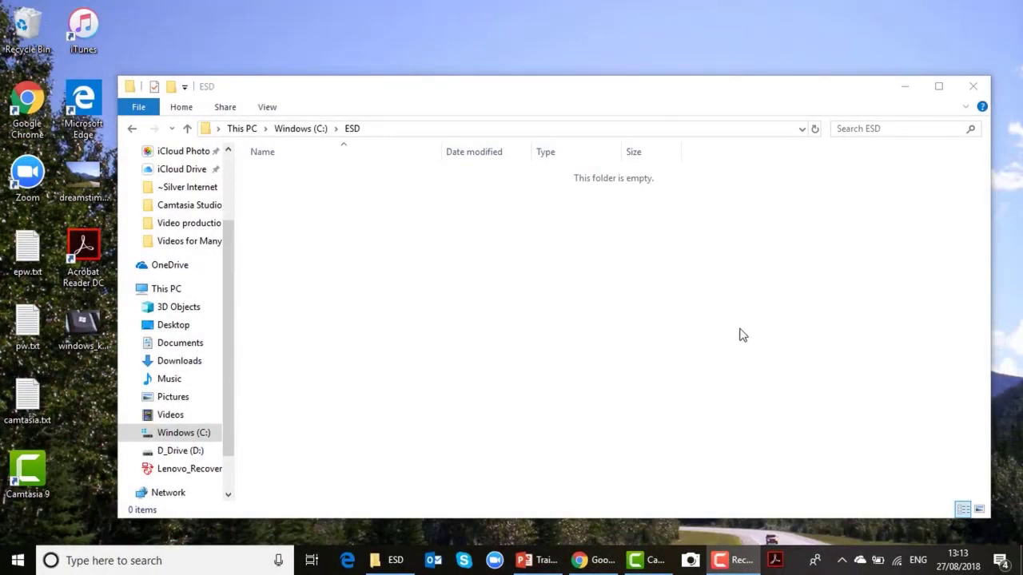
pyautogui.click(228, 169)
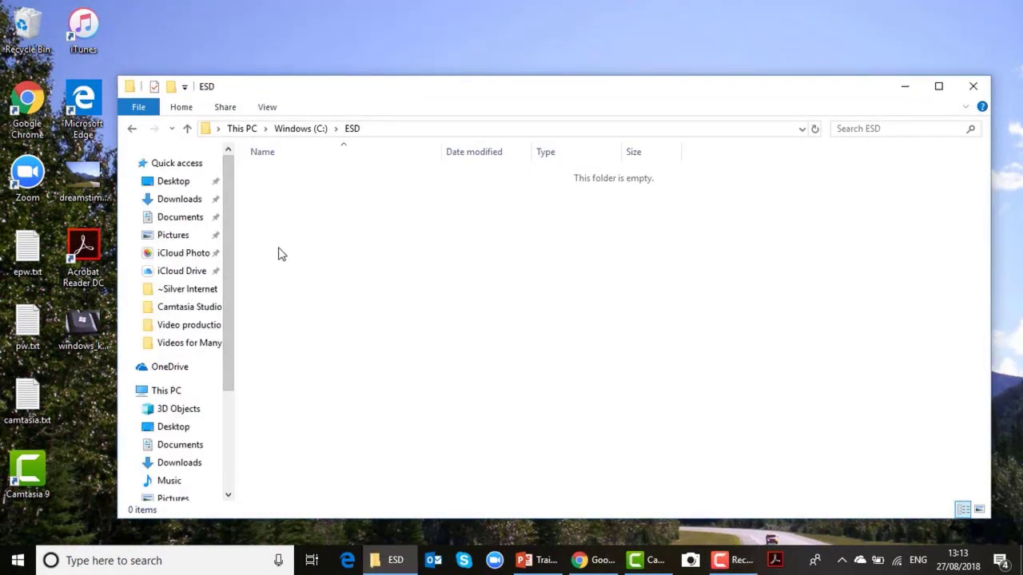
pyautogui.click(176, 221)
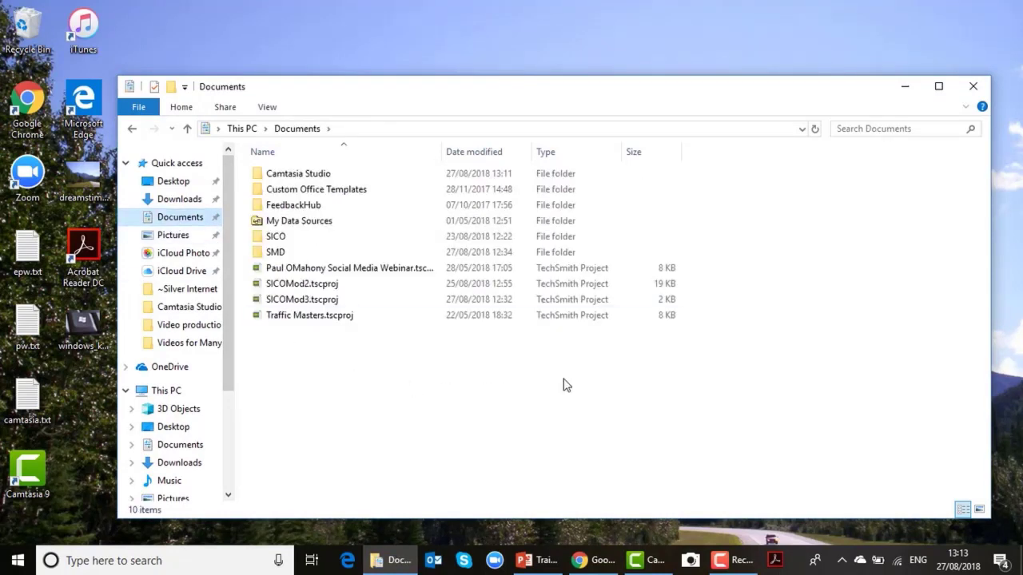
pyautogui.click(844, 128)
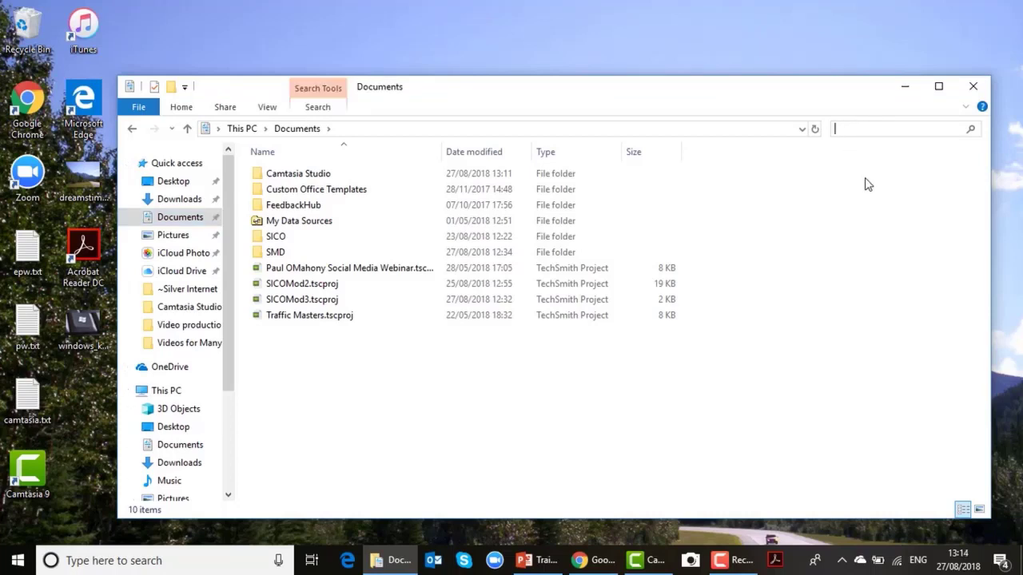
pyautogui.write('stat')
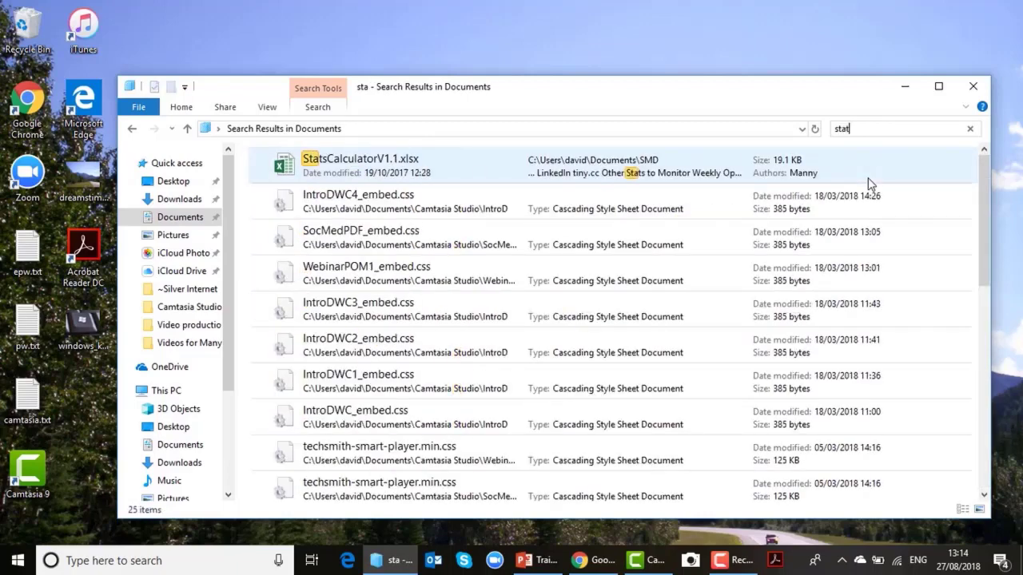
pyautogui.write('s')
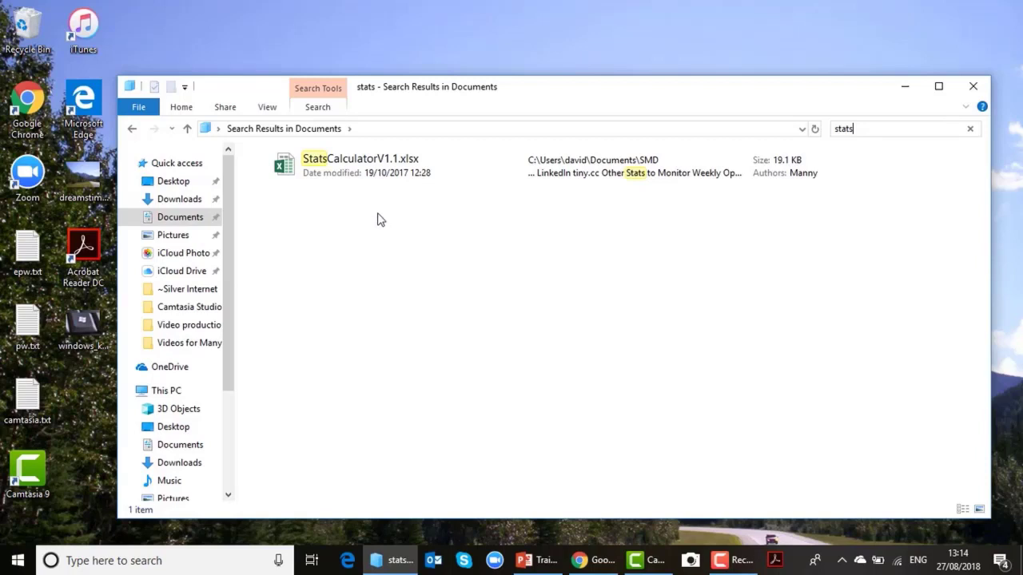
# Examine the general properties of StatsCalculatorV1.1.xlsx, including its location, and close them without changes
pyautogui.rightClick(349, 165)
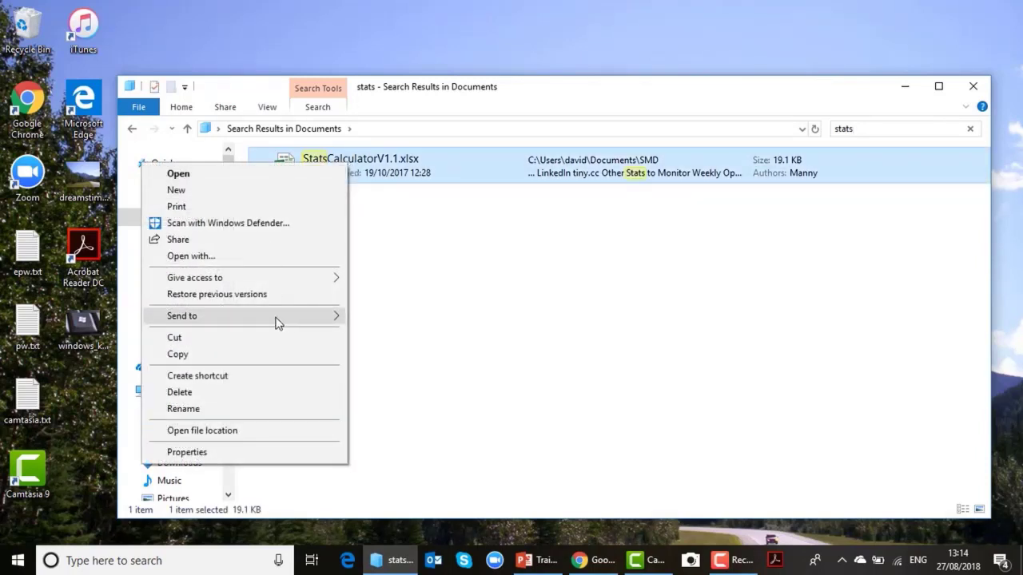
pyautogui.click(187, 452)
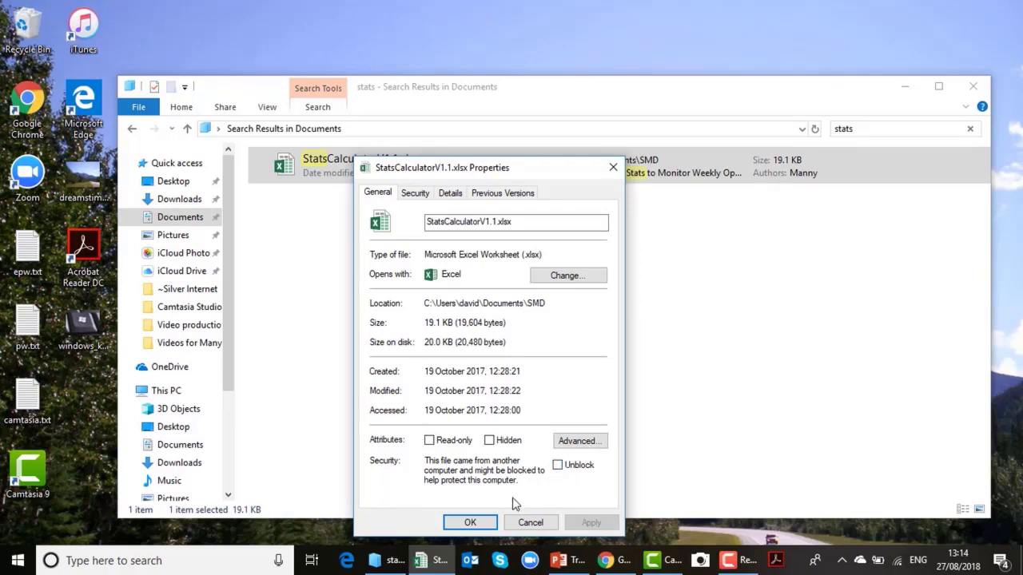
pyautogui.click(529, 523)
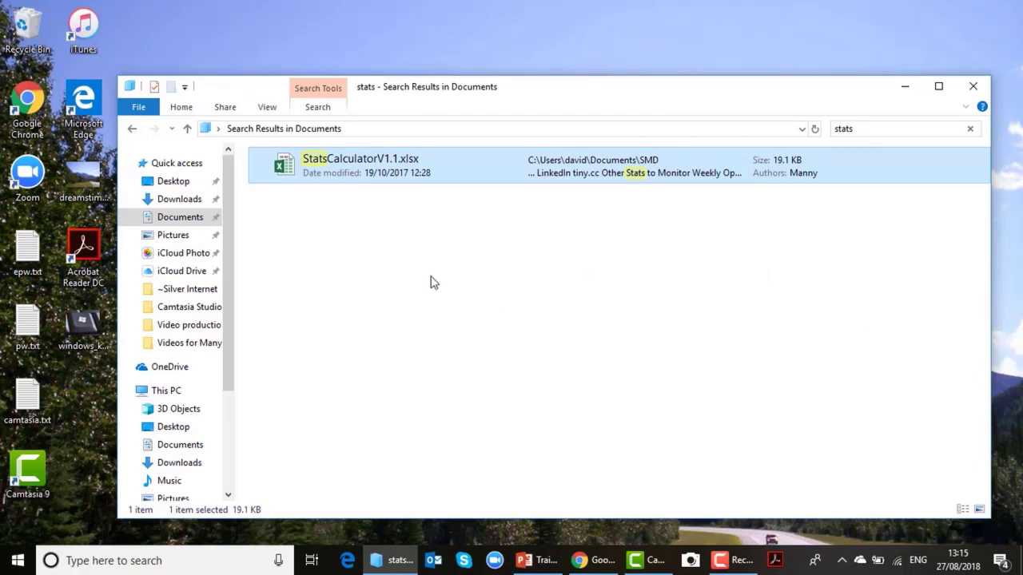
# Search the Documents folder for all PDF files using the wildcard *.pdf
pyautogui.click(871, 128)
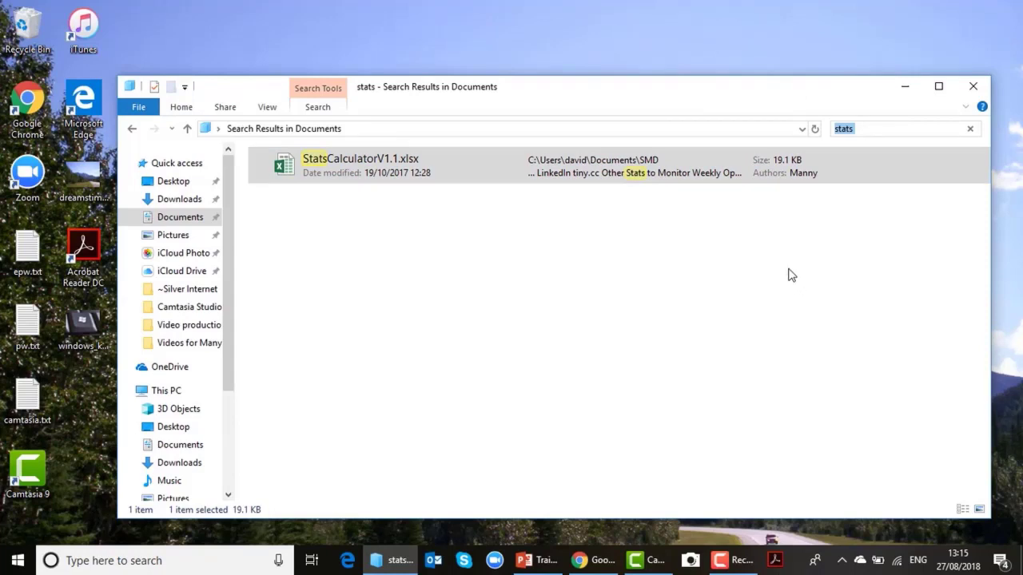
pyautogui.write('*')
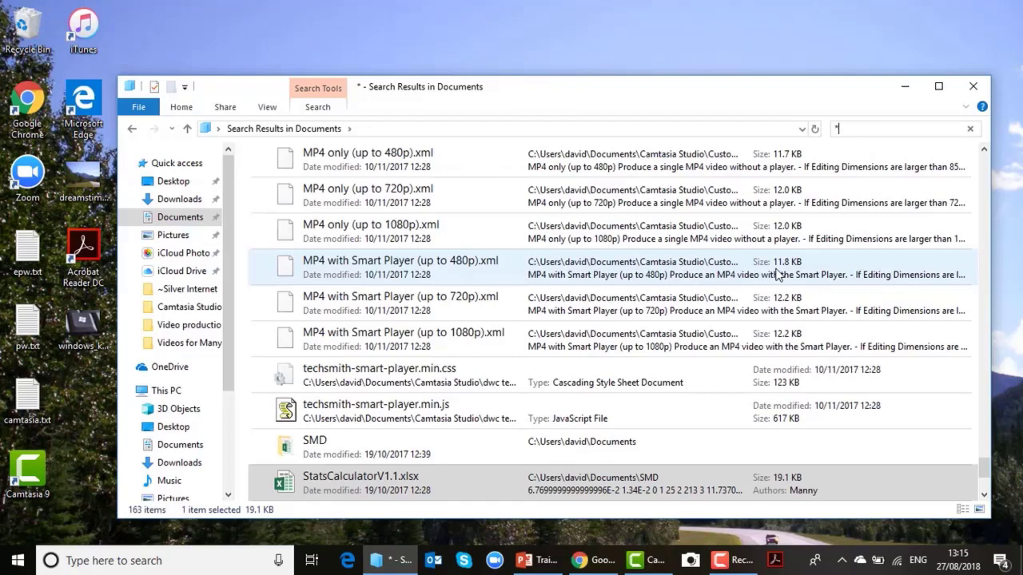
pyautogui.write('.')
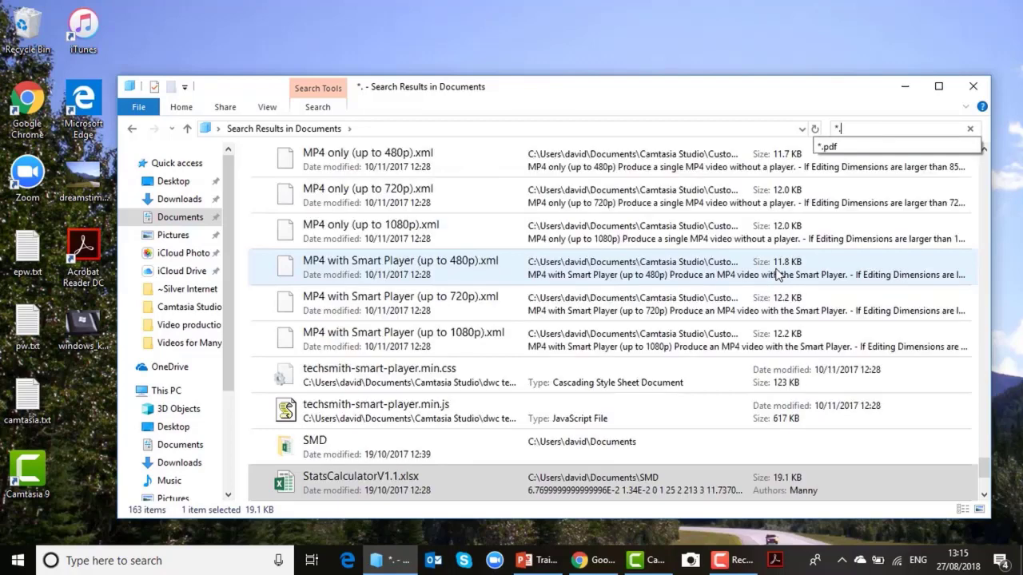
pyautogui.write('pdf')
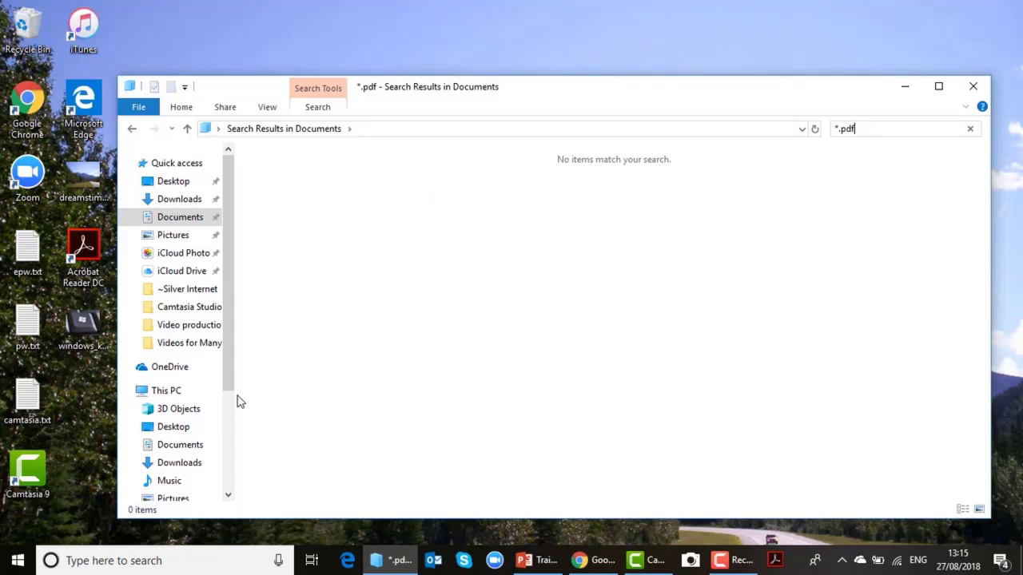
# Search the whole Windows (C:) drive for *.pdf, look through the results, and close the window
pyautogui.scroll(-3, 224, 447)
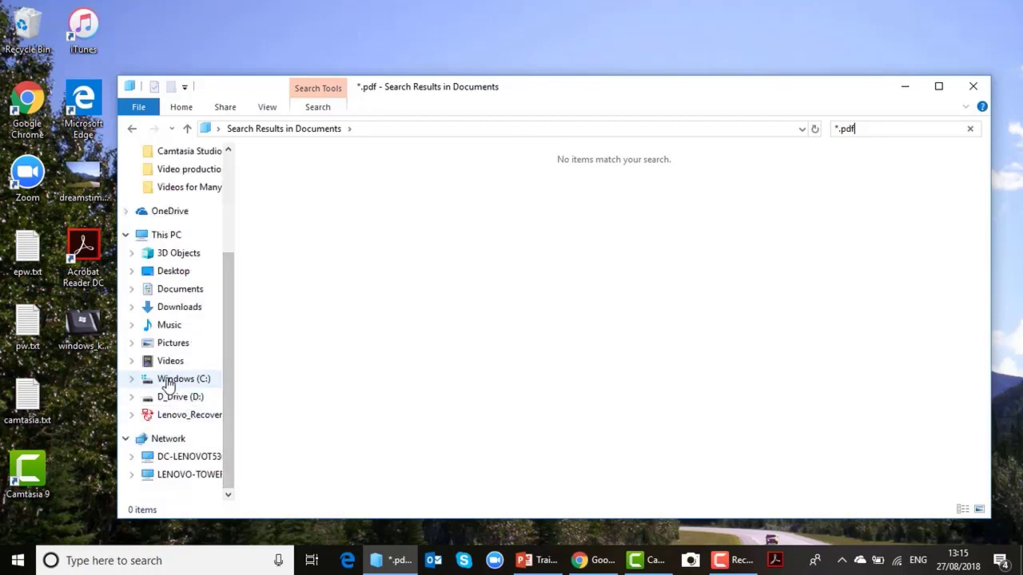
pyautogui.click(139, 380)
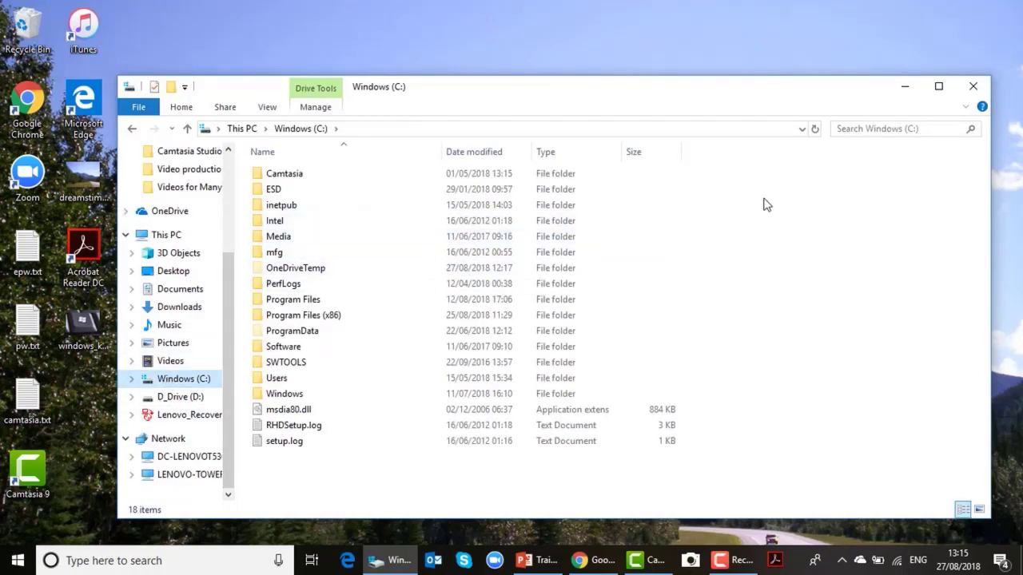
pyautogui.click(844, 126)
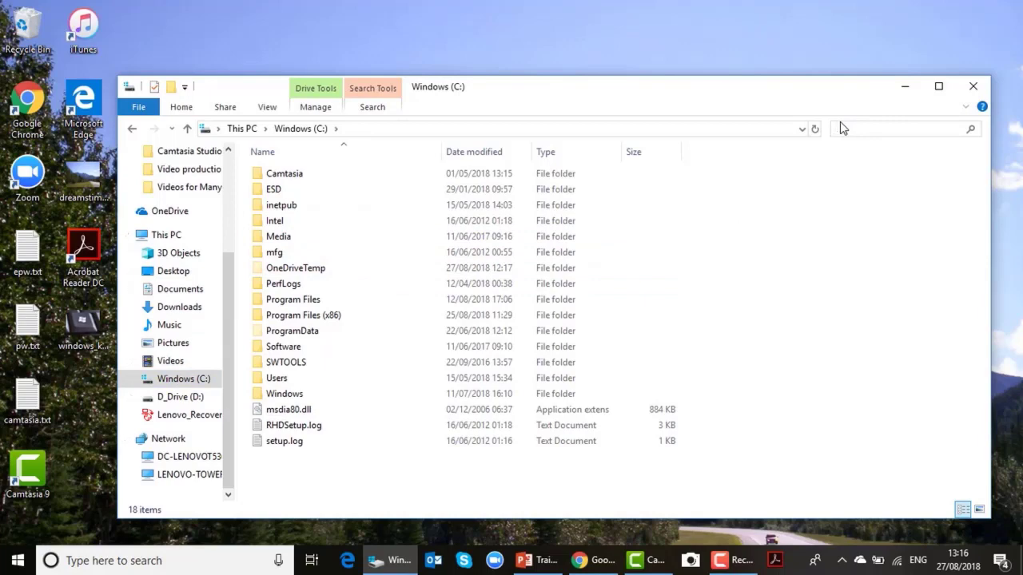
pyautogui.write('*.pdf')
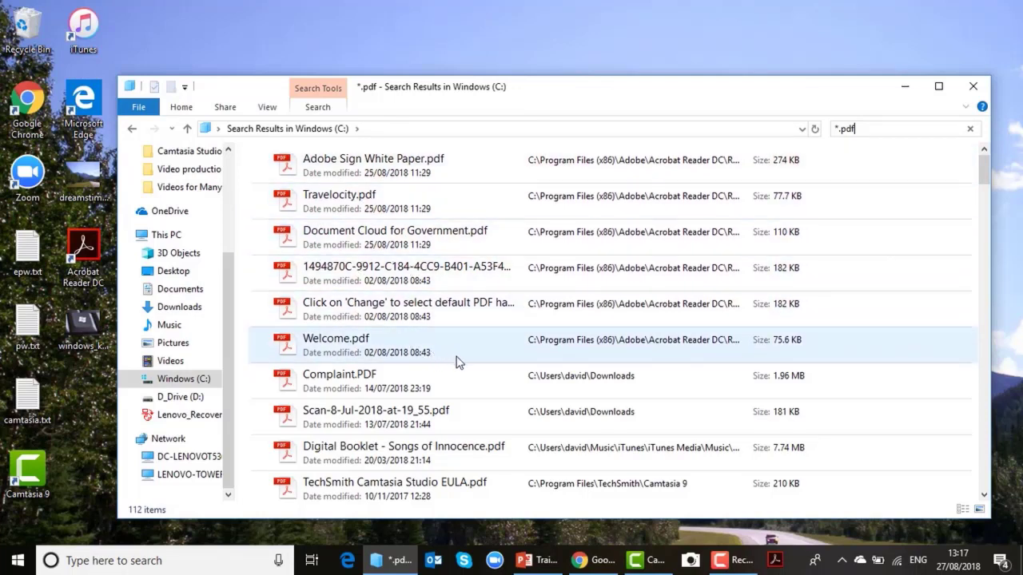
pyautogui.scroll(-10, 471, 362)
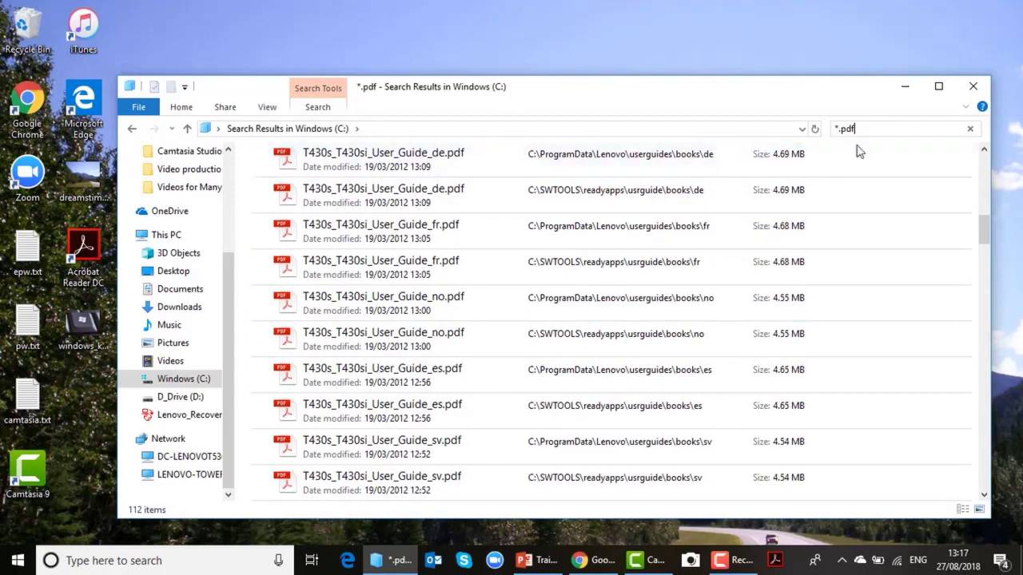
pyautogui.click(972, 86)
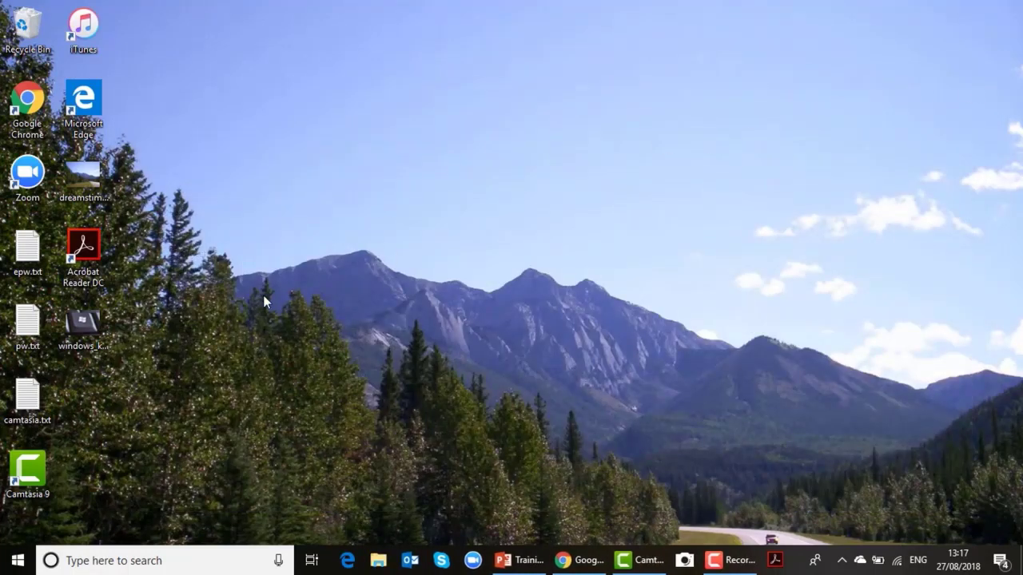
# Open File Explorer from Start and go to the SMD folder inside Documents
pyautogui.click(17, 559)
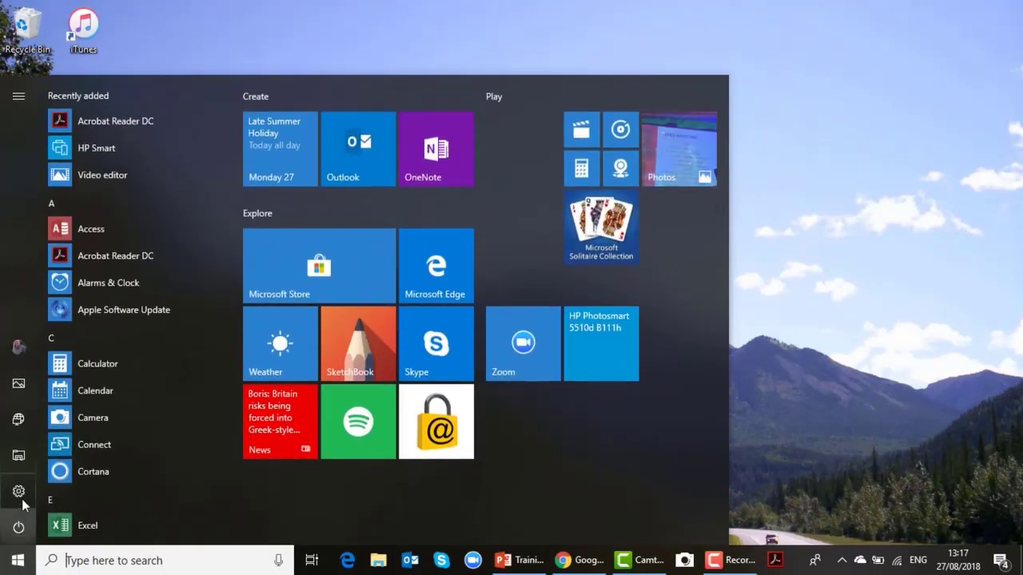
pyautogui.click(18, 455)
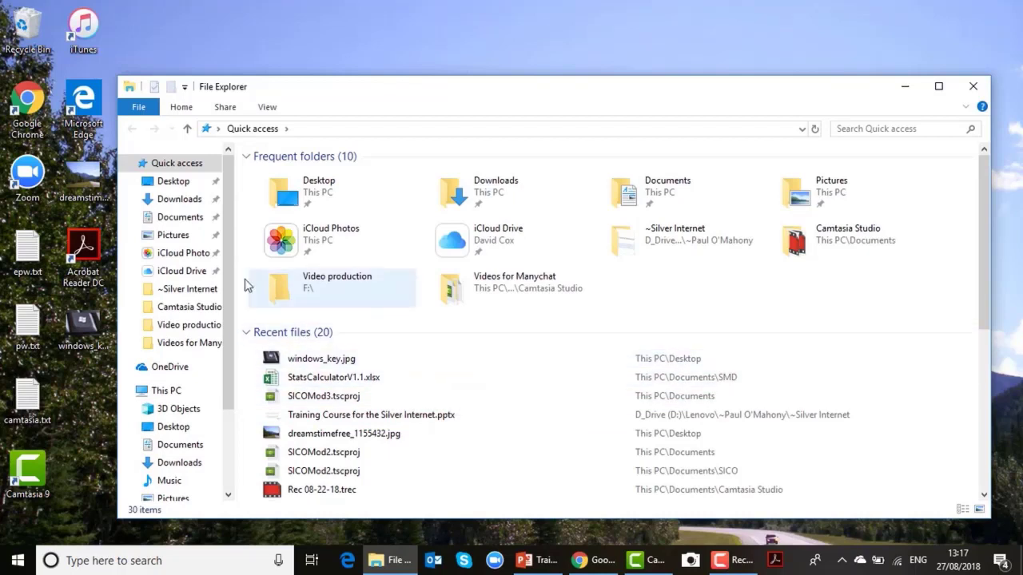
pyautogui.click(178, 220)
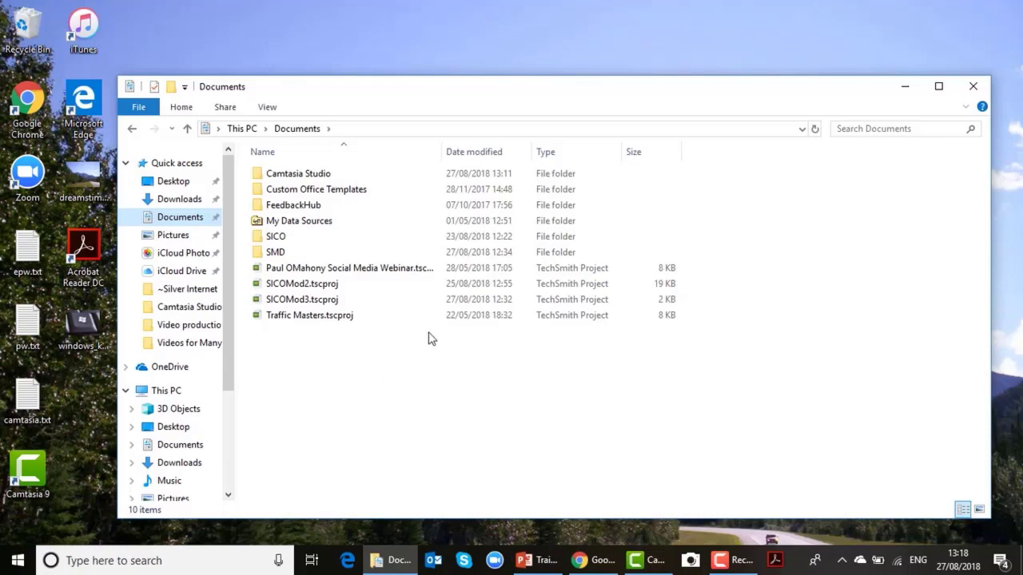
pyautogui.doubleClick(281, 254)
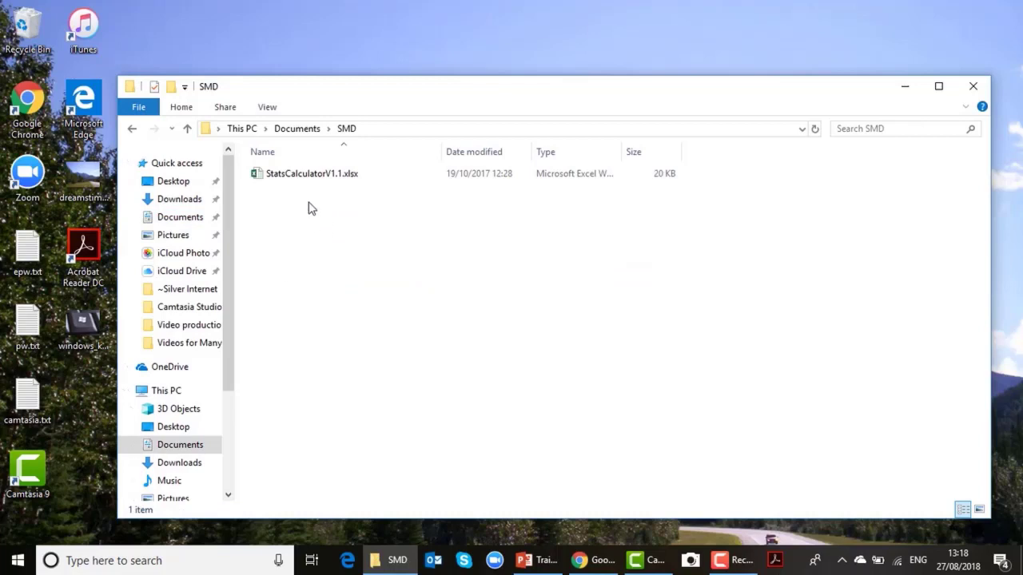
# Move StatsCalculatorV1.1.xlsx from the SMD folder to the ~Silver Internet folder by cutting and pasting
pyautogui.click(293, 179)
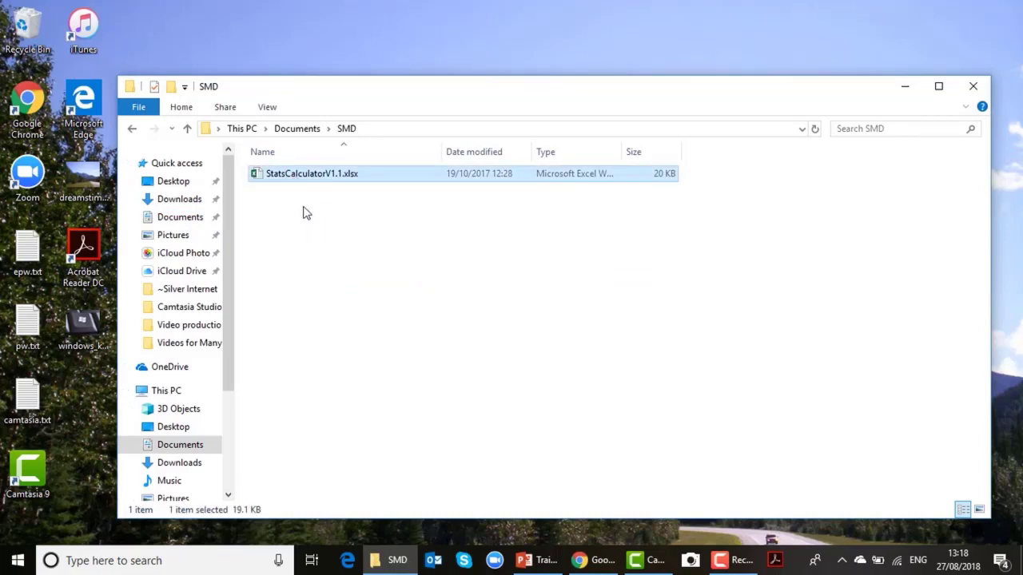
pyautogui.rightClick(302, 178)
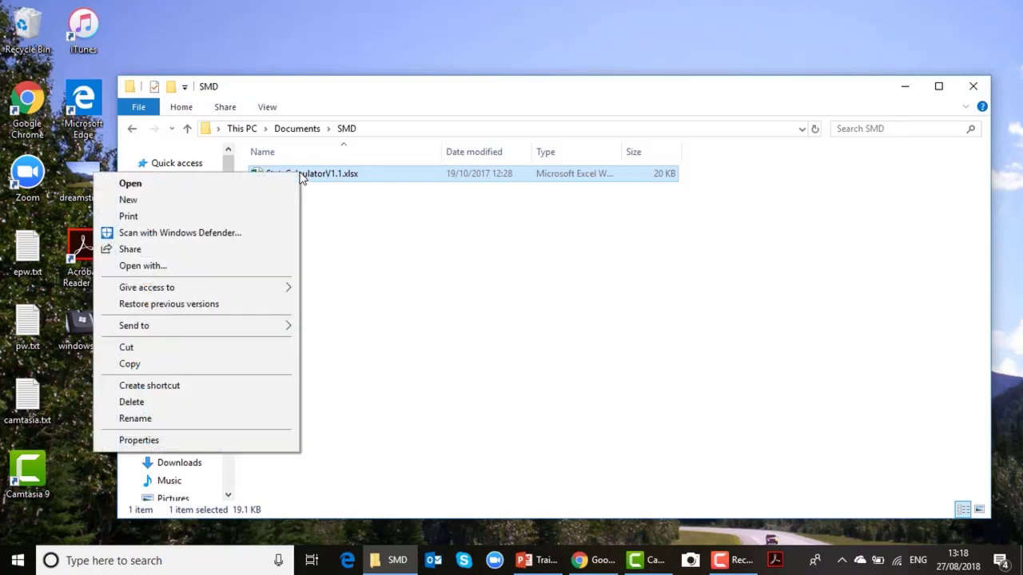
pyautogui.click(156, 353)
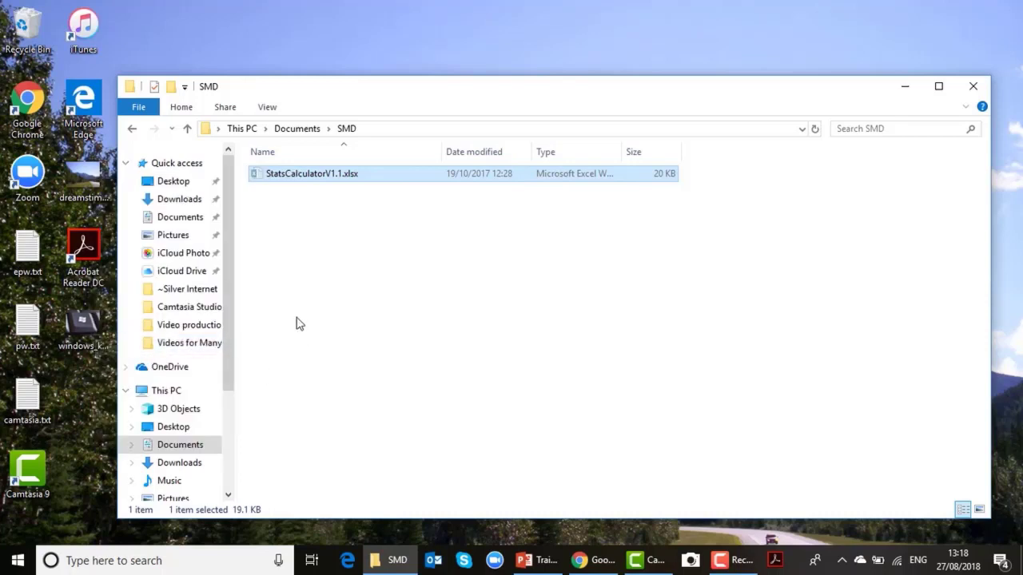
pyautogui.click(188, 289)
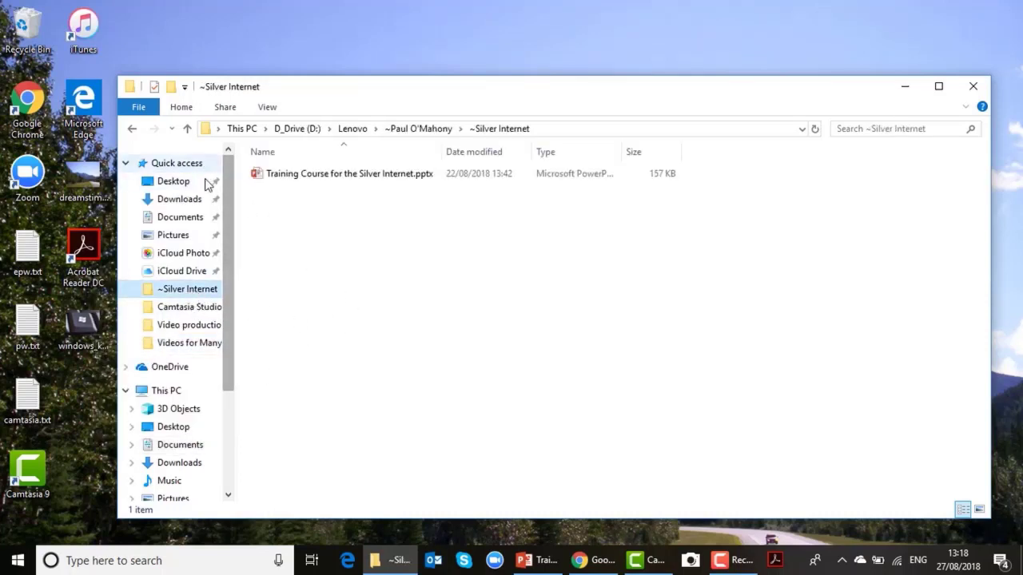
pyautogui.rightClick(312, 232)
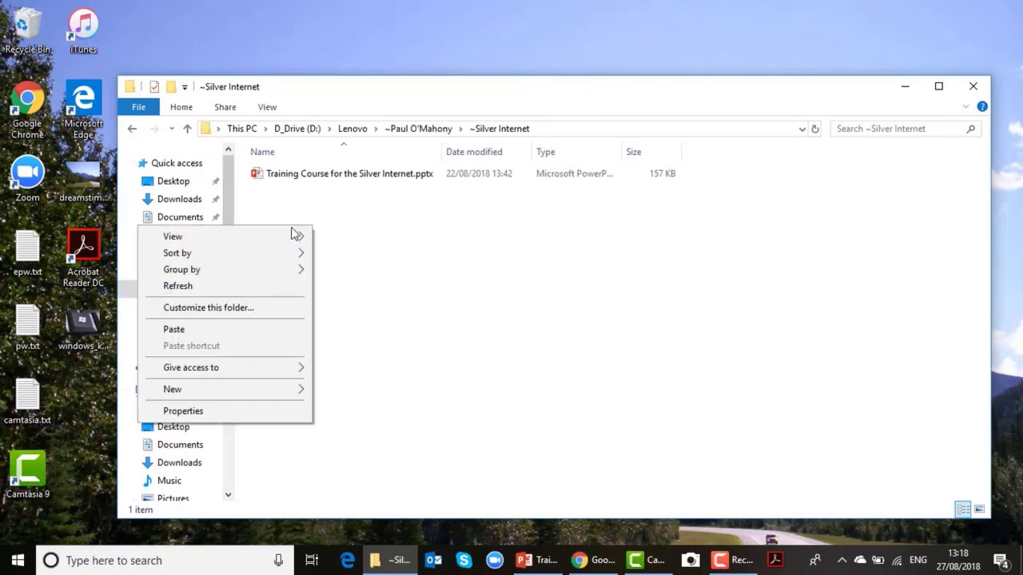
pyautogui.click(174, 330)
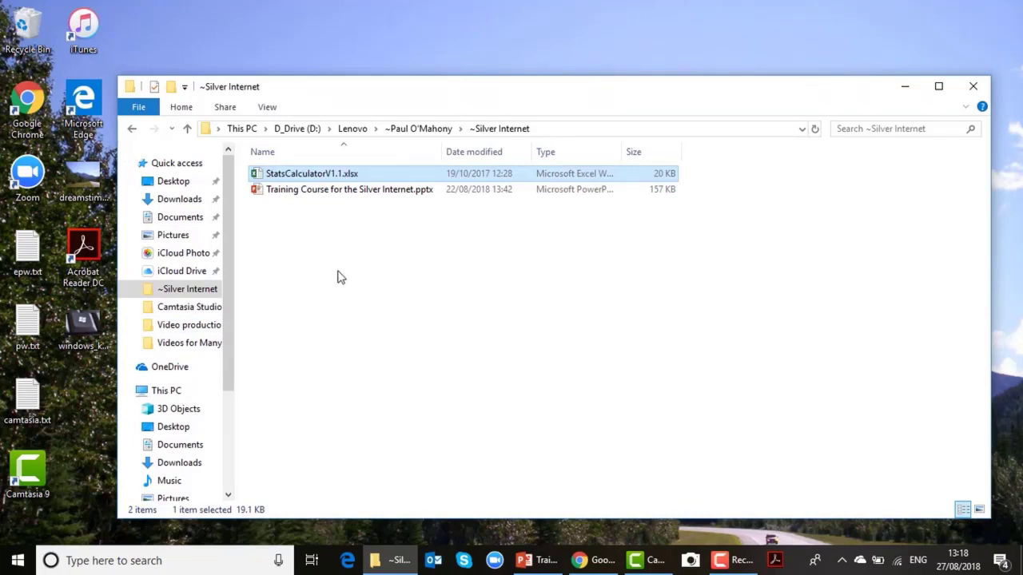
# Check the contents of the SMD folder in Documents and return to the ~Silver Internet folder
pyautogui.click(180, 221)
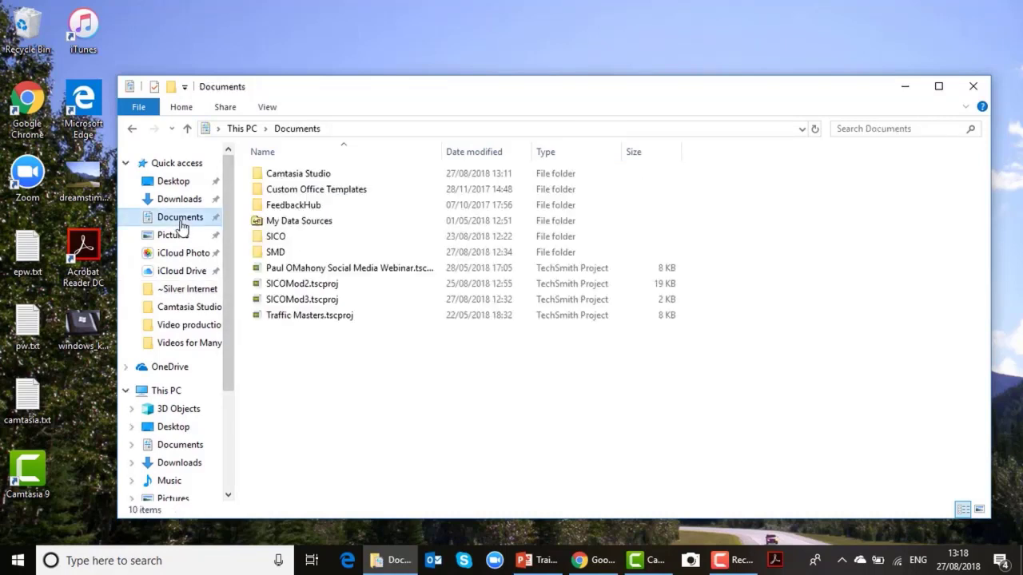
pyautogui.doubleClick(276, 255)
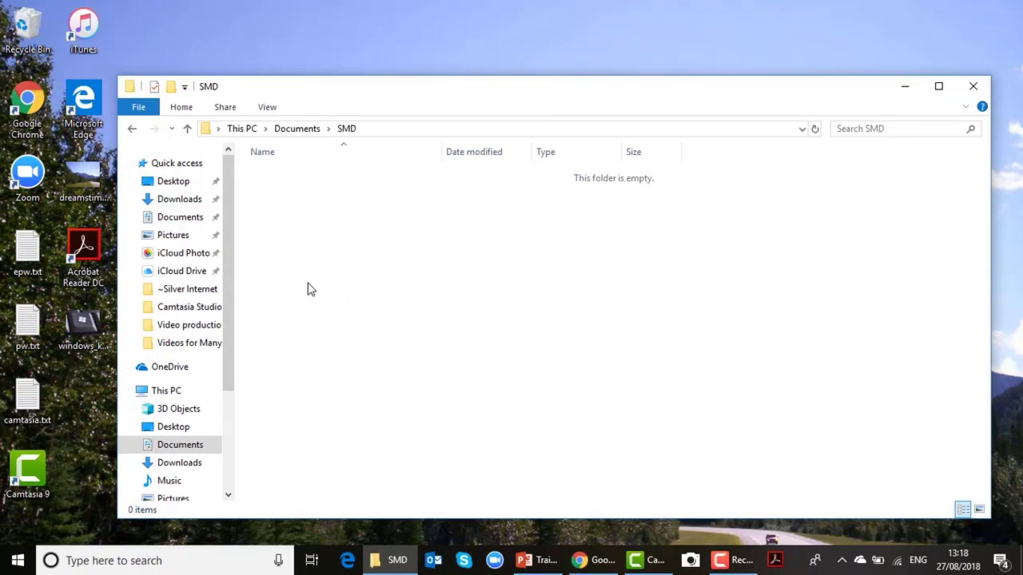
pyautogui.click(185, 293)
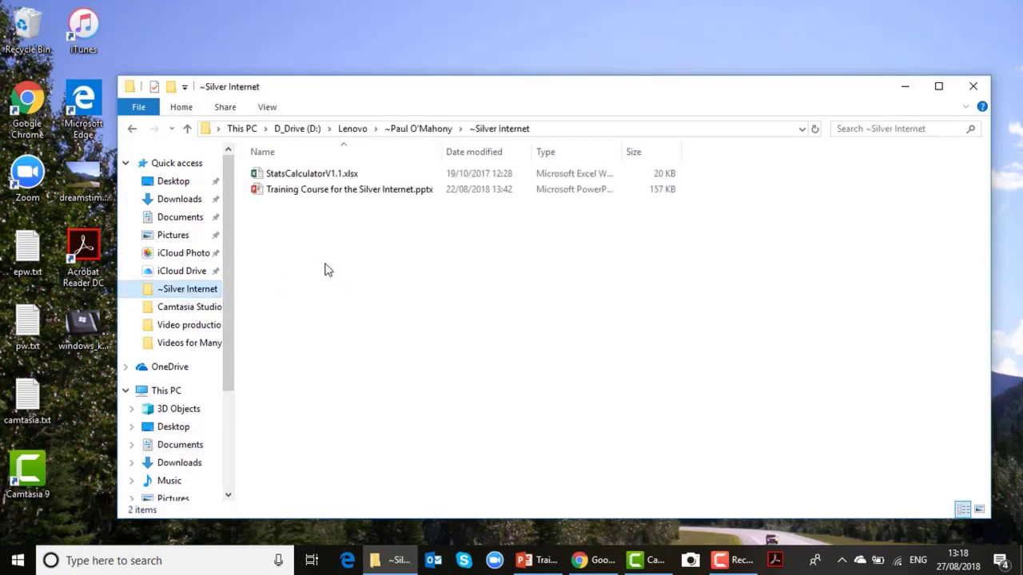
# Copy StatsCalculatorV1.1.xlsx from ~Silver Internet and paste the copy into the SMD folder in Documents
pyautogui.click(305, 177)
pyautogui.rightClick(305, 177)
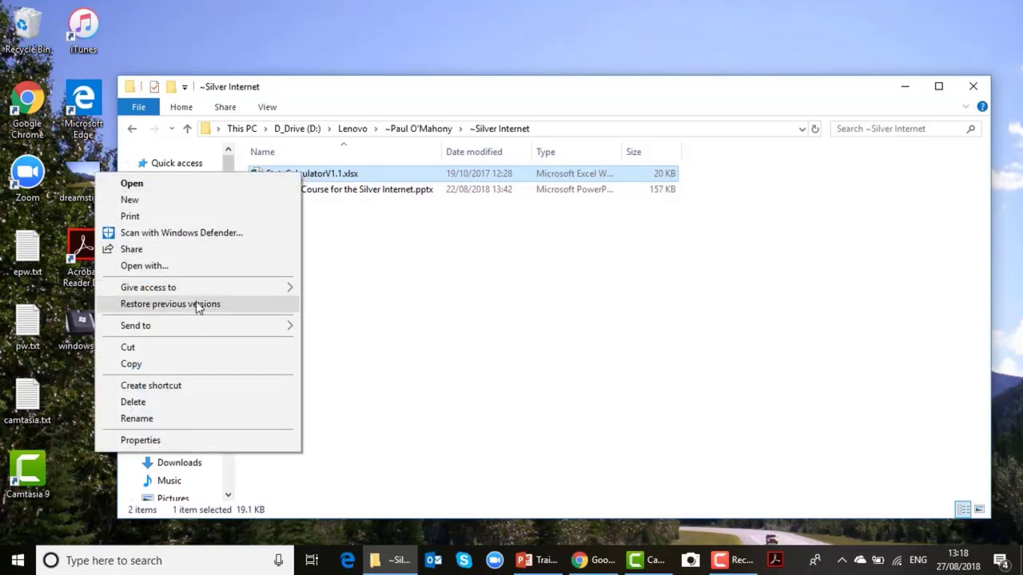
pyautogui.click(166, 366)
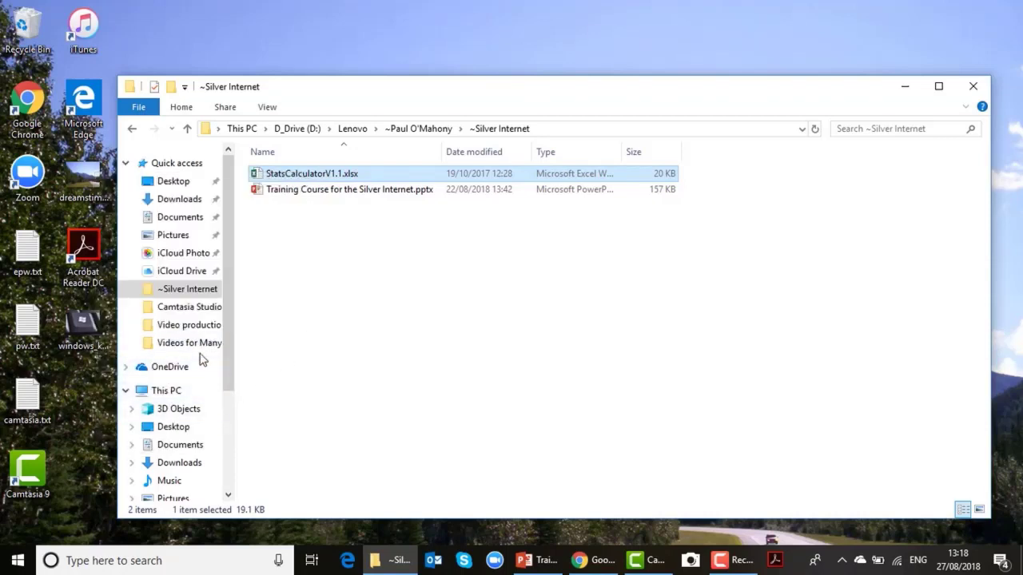
pyautogui.click(182, 218)
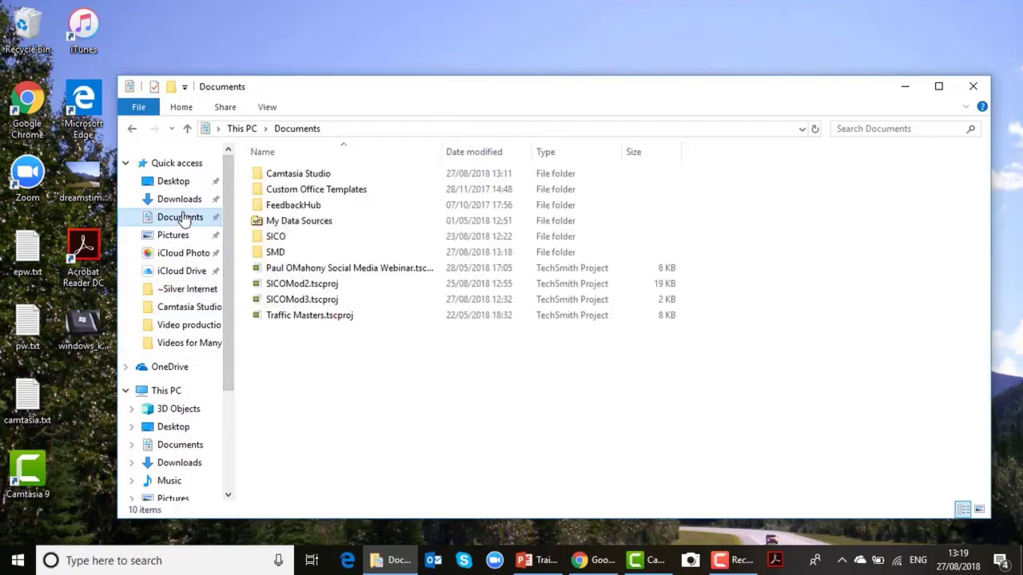
pyautogui.doubleClick(284, 252)
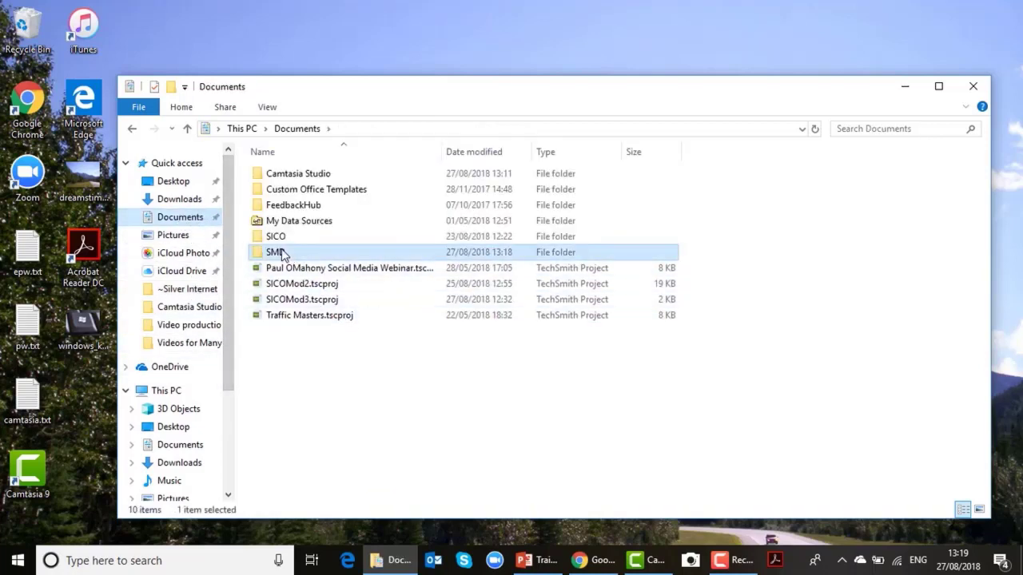
pyautogui.rightClick(372, 227)
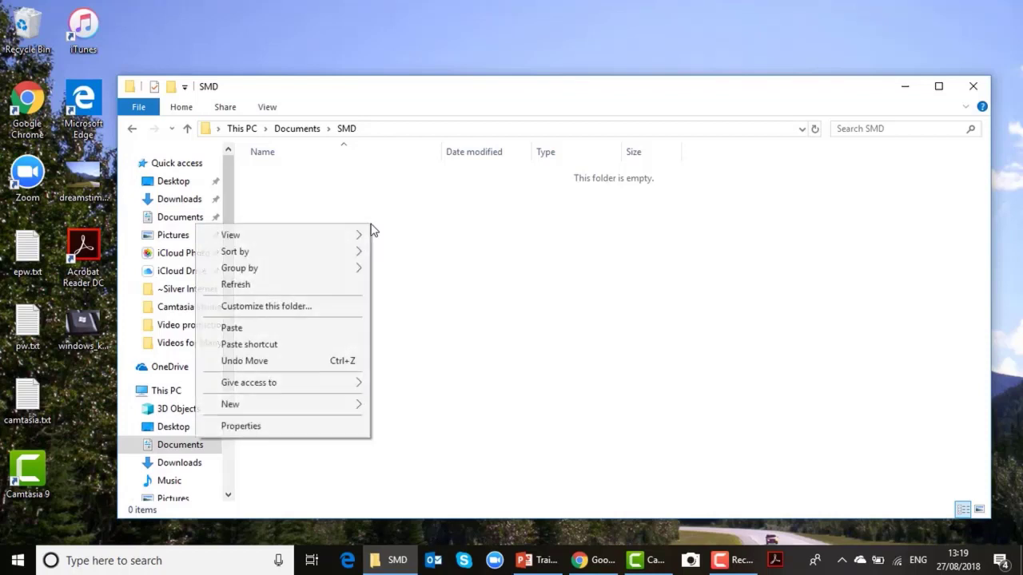
pyautogui.click(240, 328)
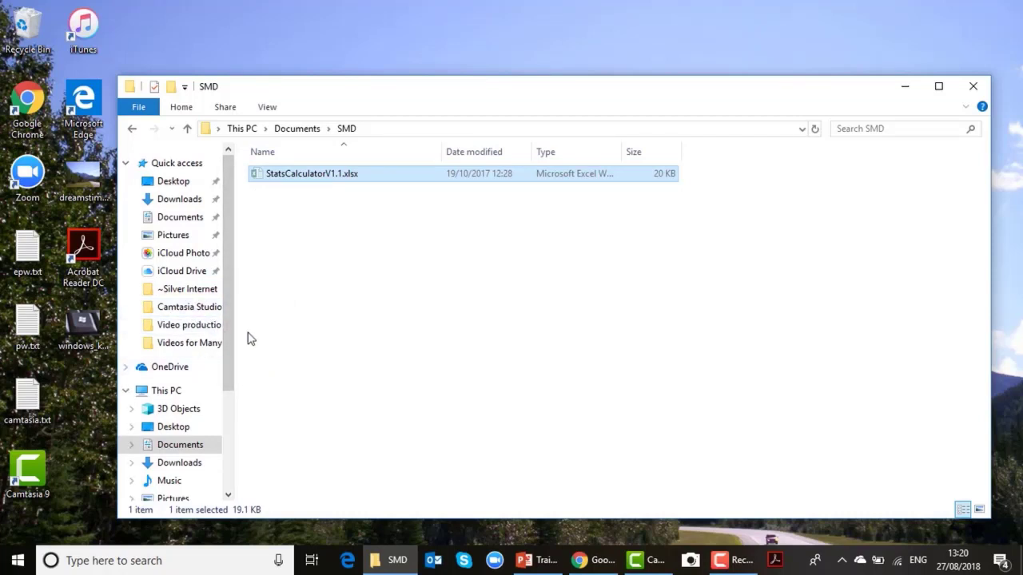
# Paste the cut StatsCalculatorV1.1.xlsx from SMD into the SICO folder in Documents
pyautogui.click(181, 219)
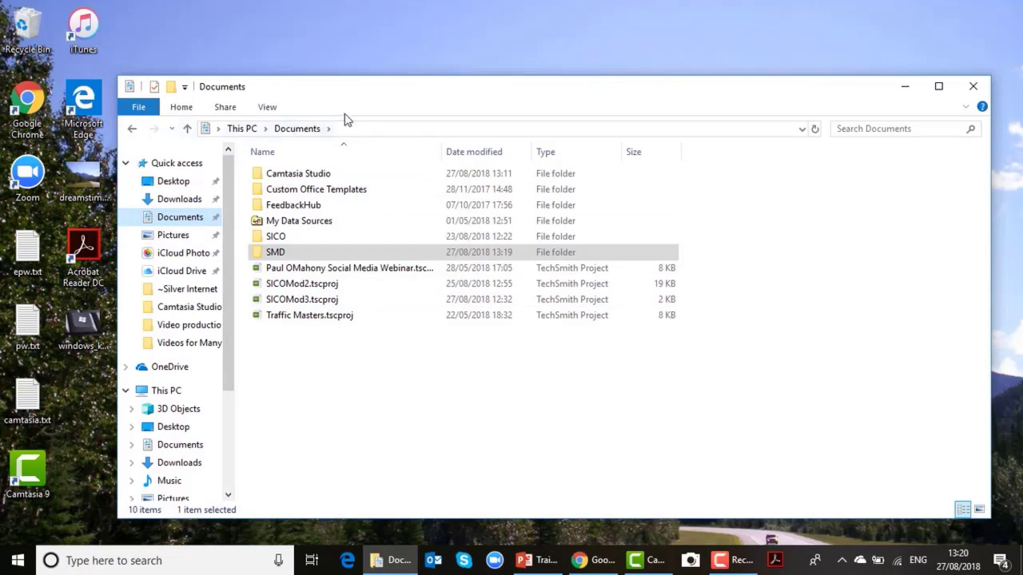
pyautogui.doubleClick(278, 236)
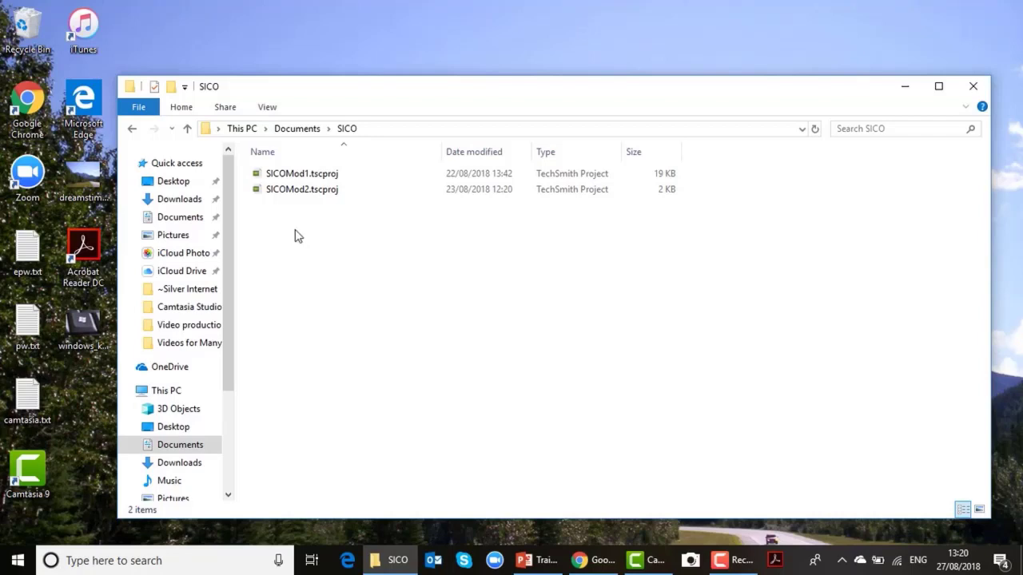
pyautogui.hotkey('ctrl', 'v')
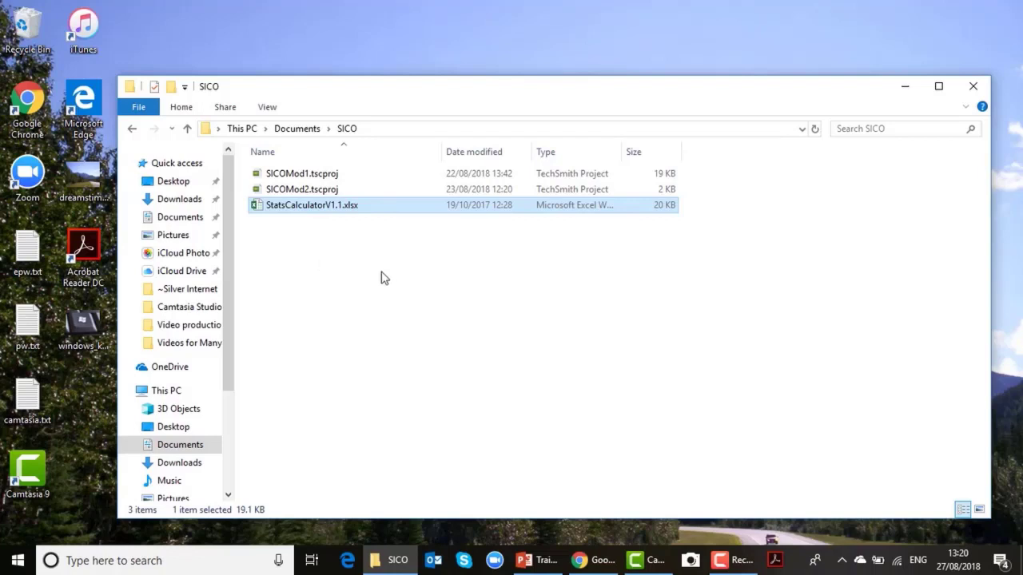
pyautogui.click(299, 208)
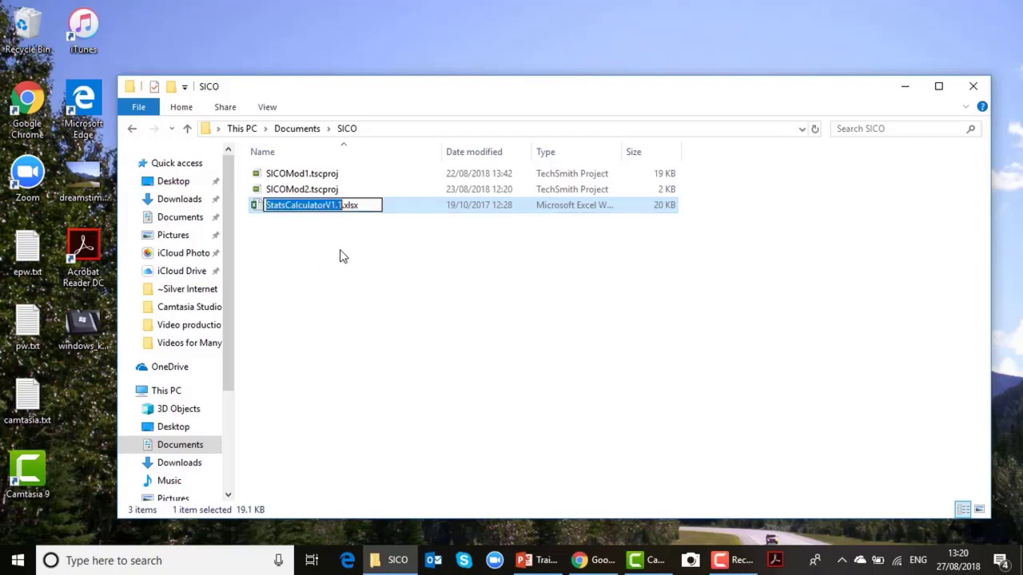
pyautogui.press('BackSpace')
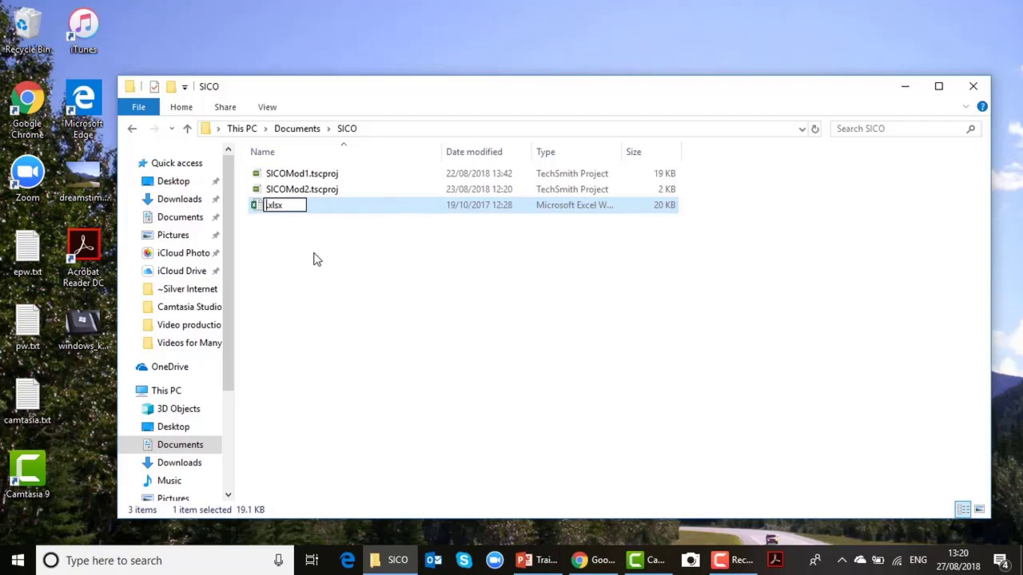
pyautogui.press('Escape')
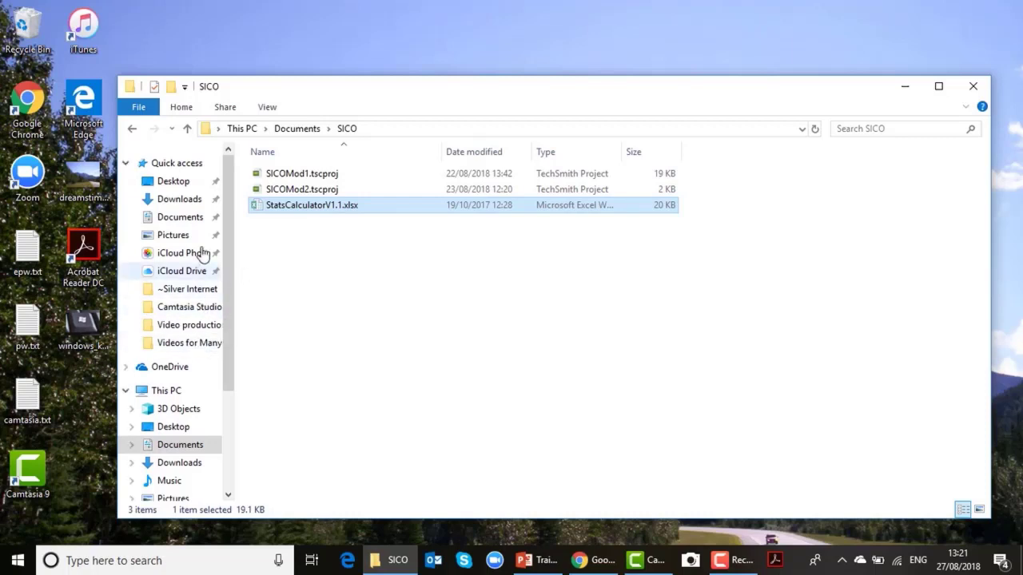
# Move StatsCalculatorV1.1.xlsx from SICO back into the SMD folder in Documents
pyautogui.click(172, 218)
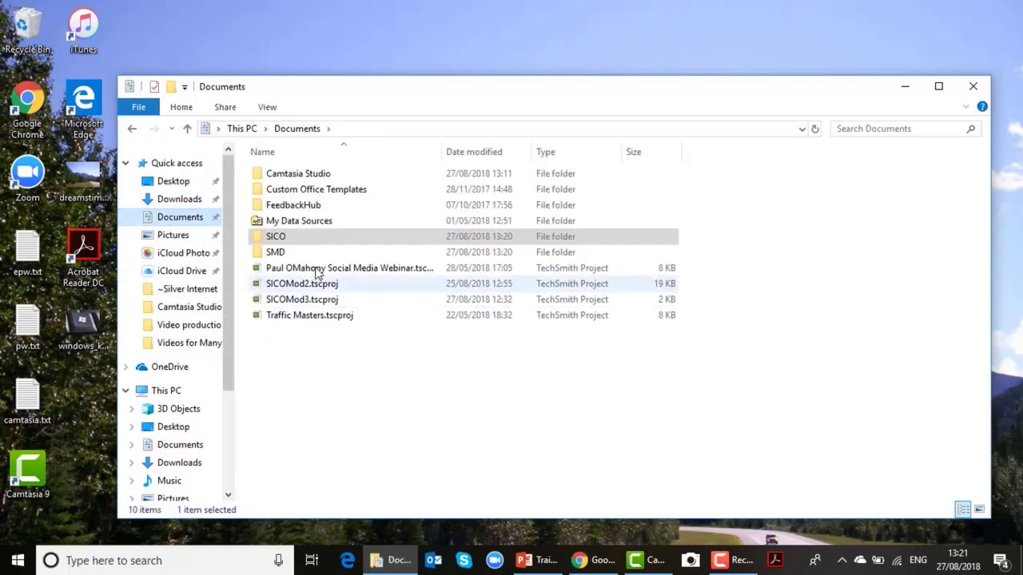
pyautogui.doubleClick(296, 251)
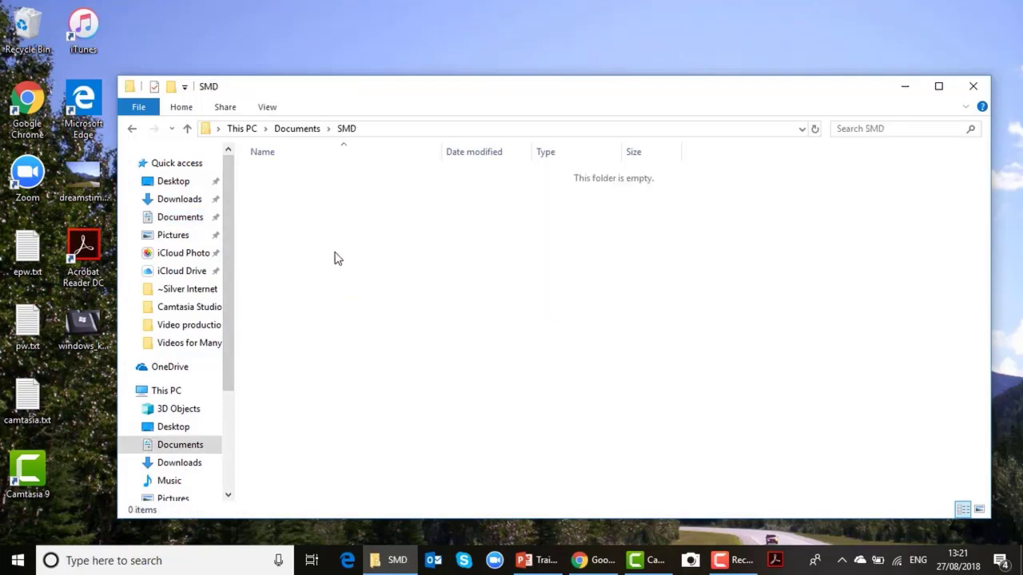
pyautogui.hotkey('ctrl', 'v')
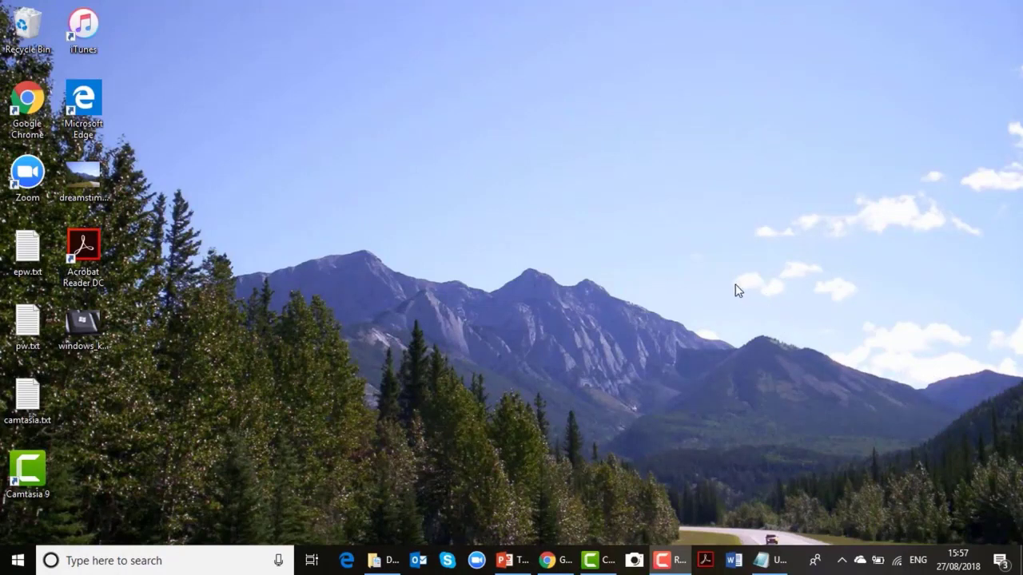
# Look at the deleted files in the Recycle Bin and close its window
pyautogui.doubleClick(26, 28)
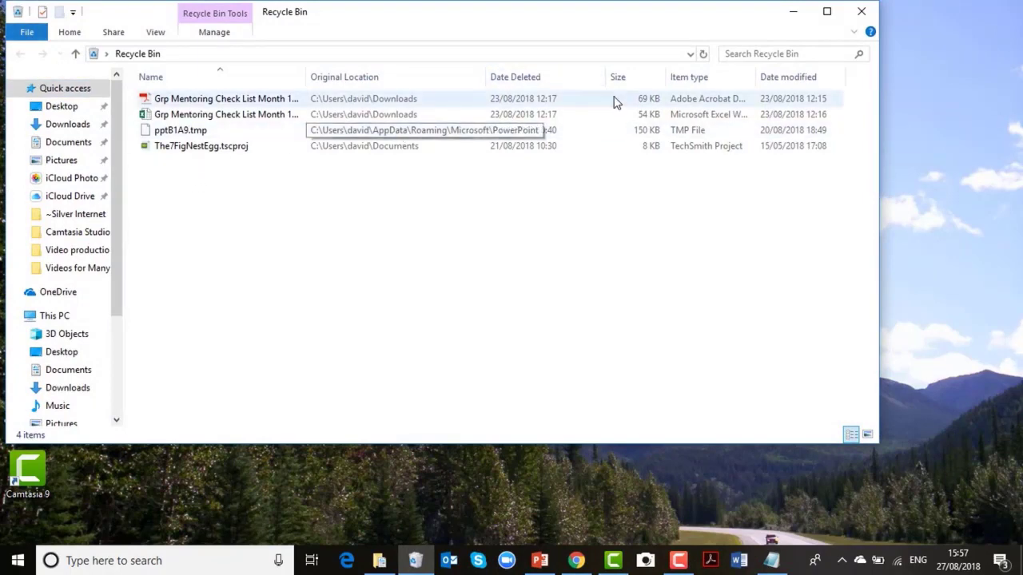
pyautogui.click(861, 13)
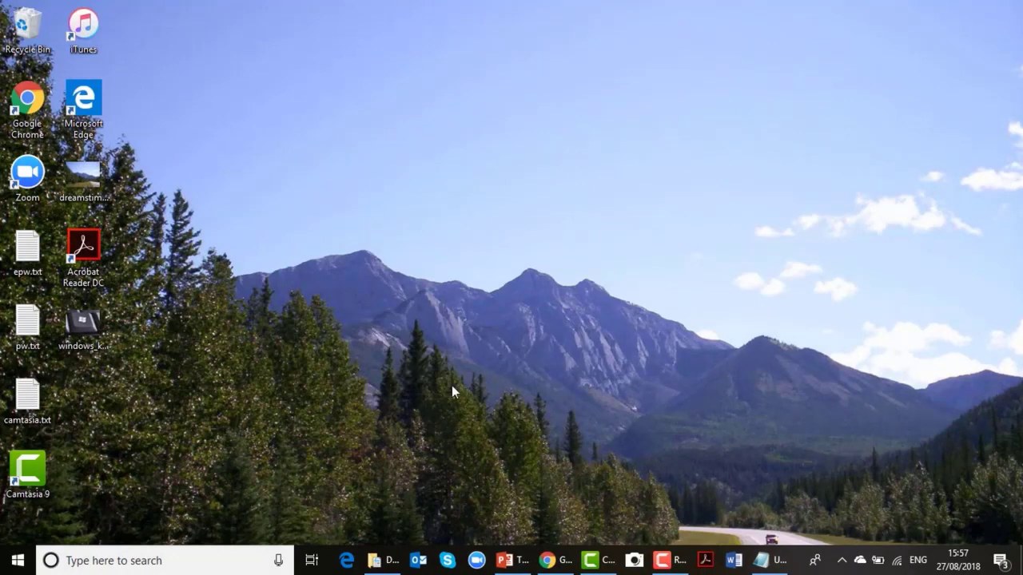
# Delete StatsCalculatorV1.1.xlsx from the SMD folder in Documents
pyautogui.click(374, 560)
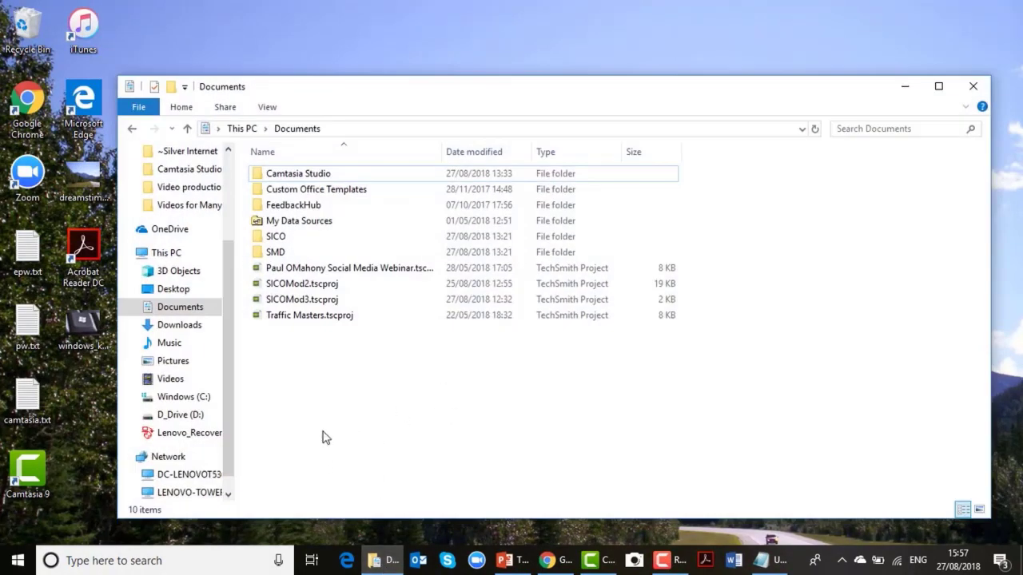
pyautogui.click(274, 253)
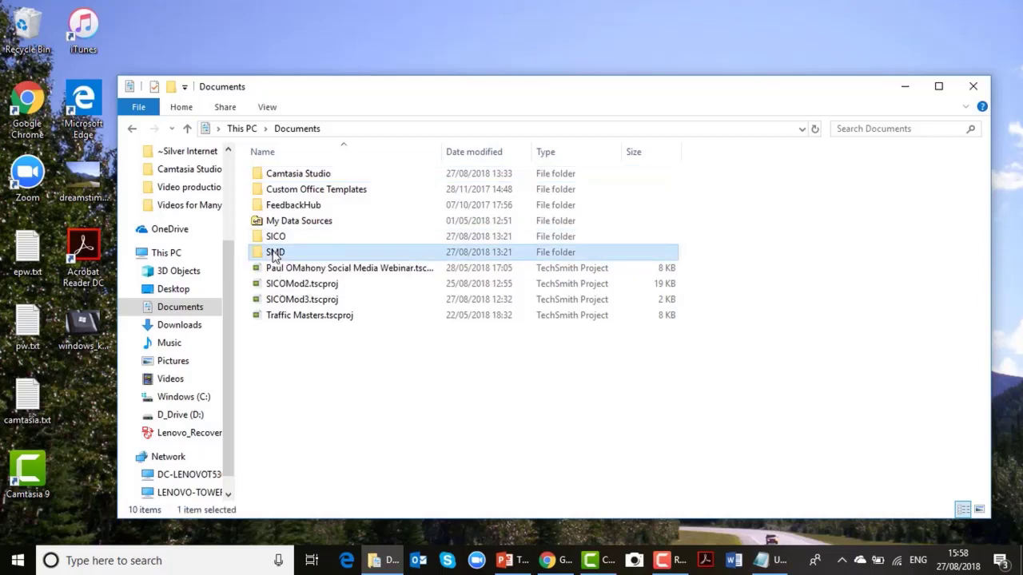
pyautogui.doubleClick(274, 253)
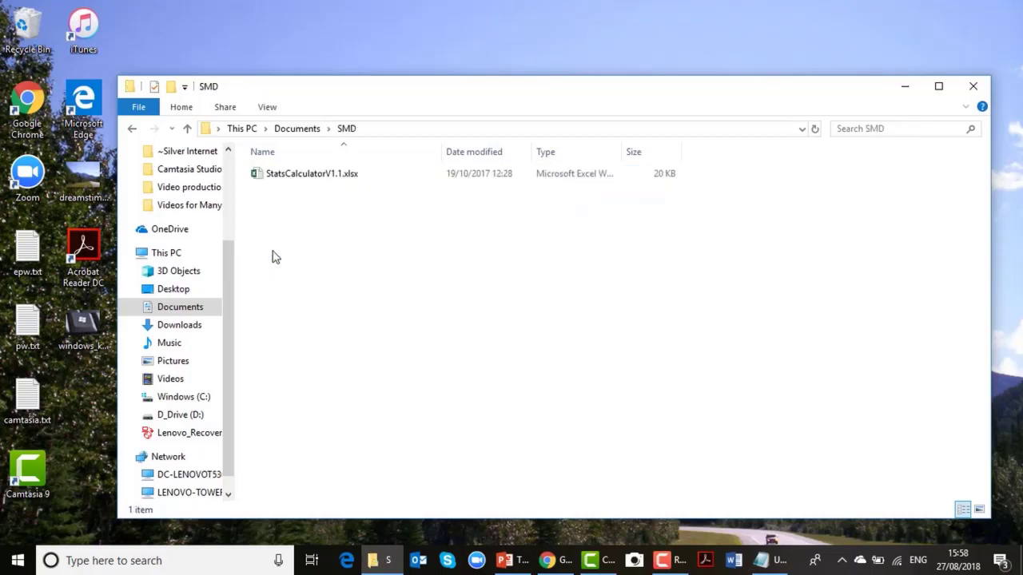
pyautogui.click(307, 178)
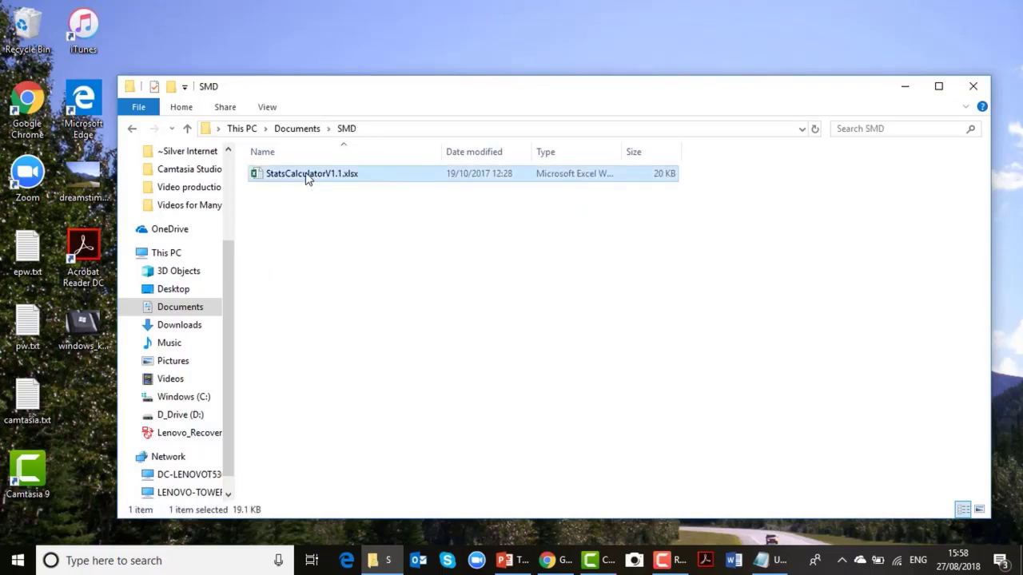
pyautogui.rightClick(305, 173)
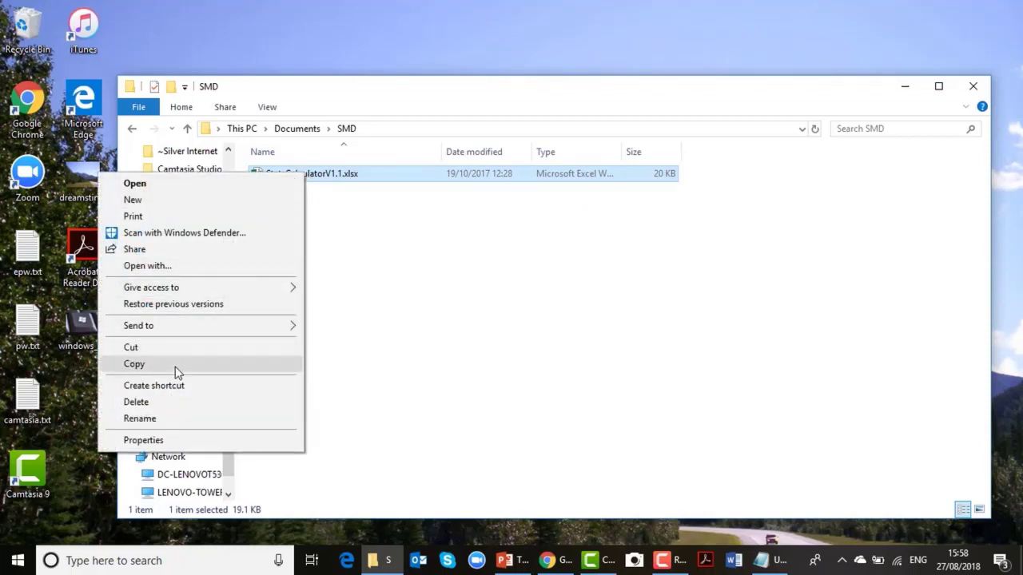
pyautogui.click(135, 402)
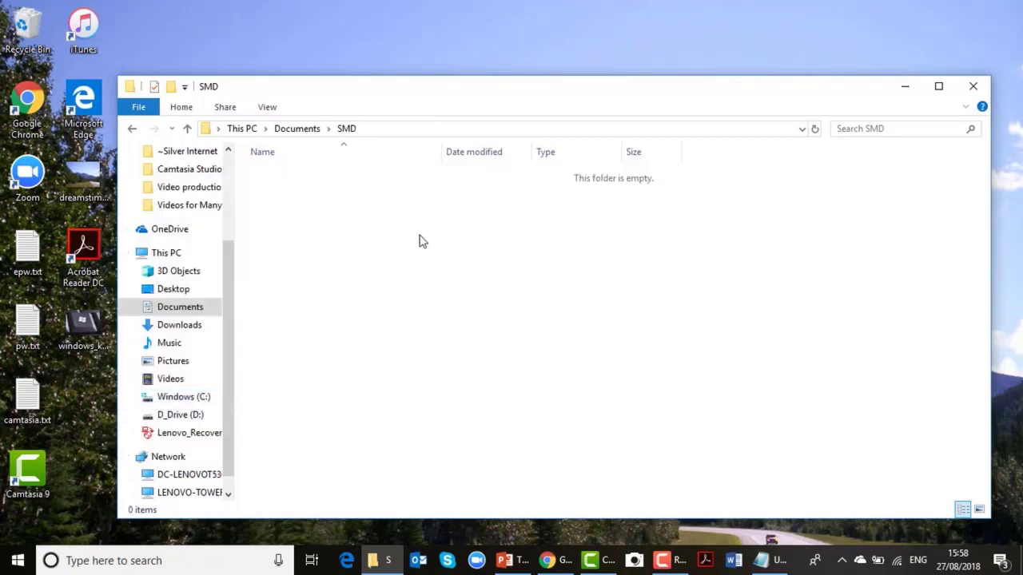
# Restore StatsCalculatorV1.1.xlsx from the Recycle Bin to its original folder and minimize the Recycle Bin window
pyautogui.doubleClick(27, 32)
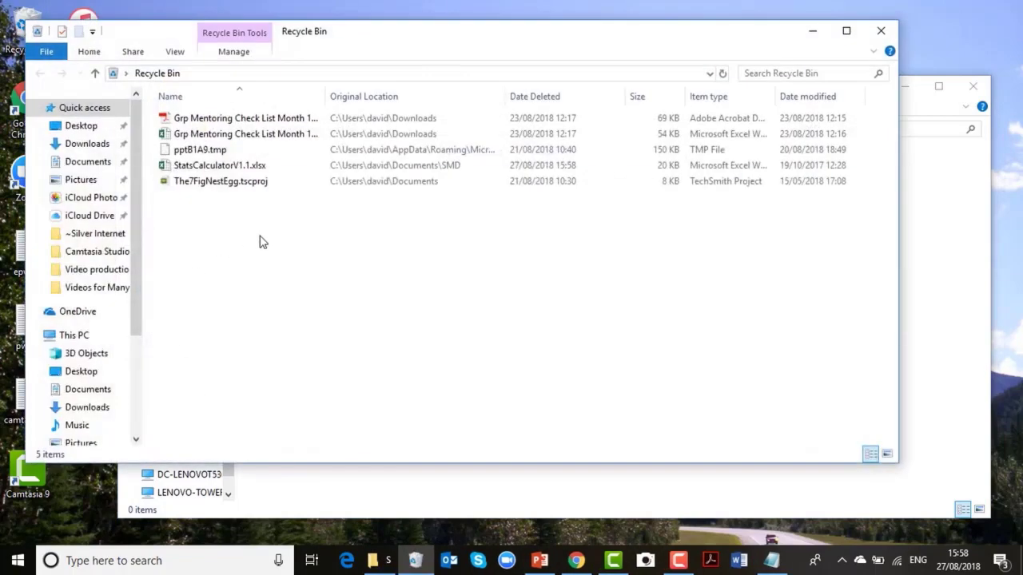
pyautogui.click(210, 166)
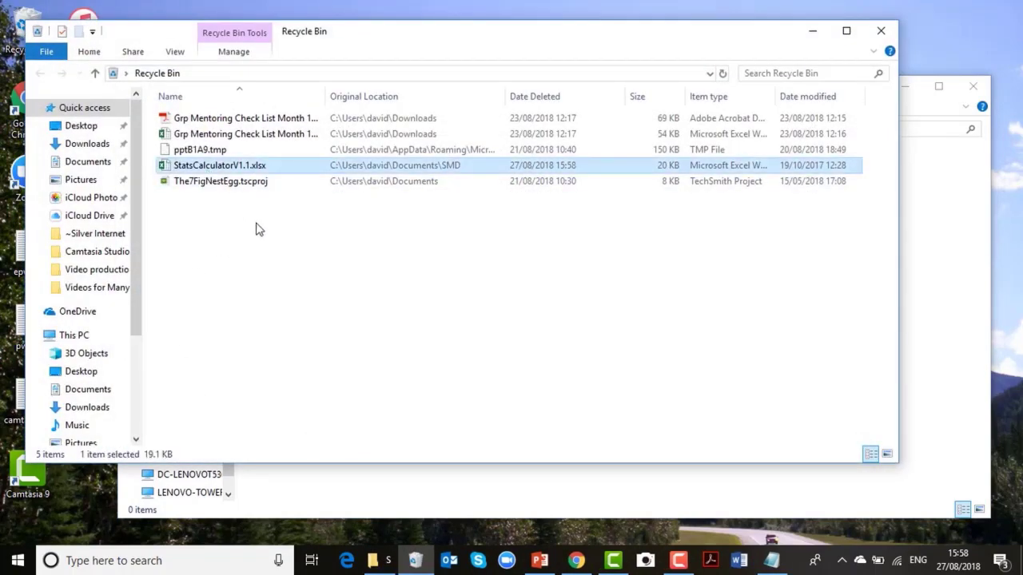
pyautogui.rightClick(217, 167)
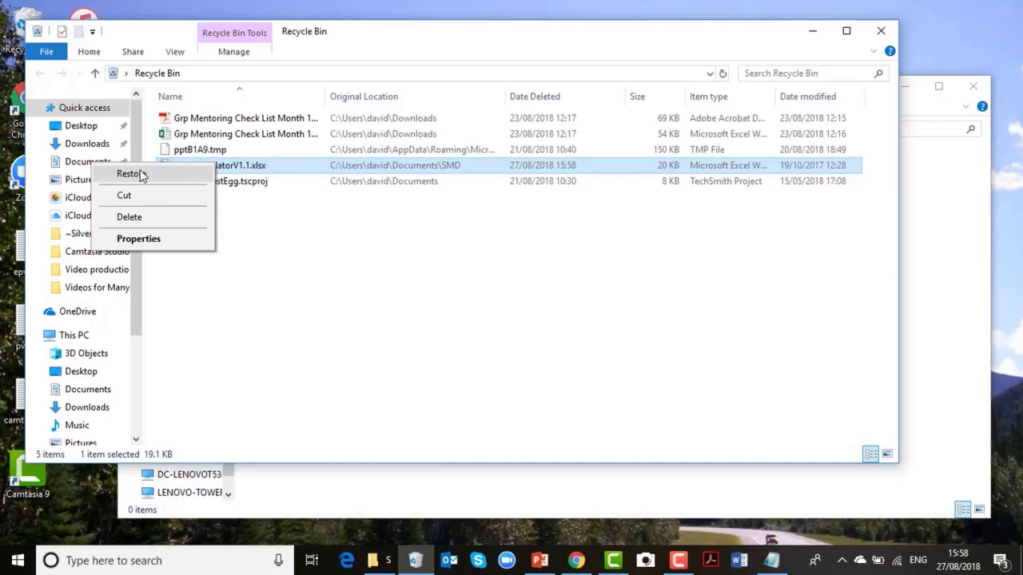
pyautogui.click(129, 173)
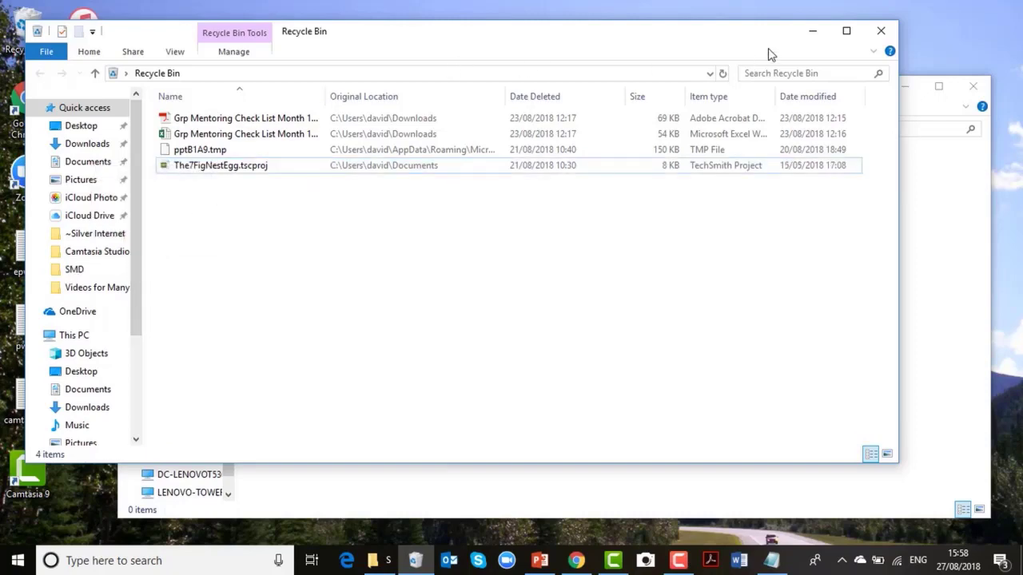
pyautogui.click(813, 32)
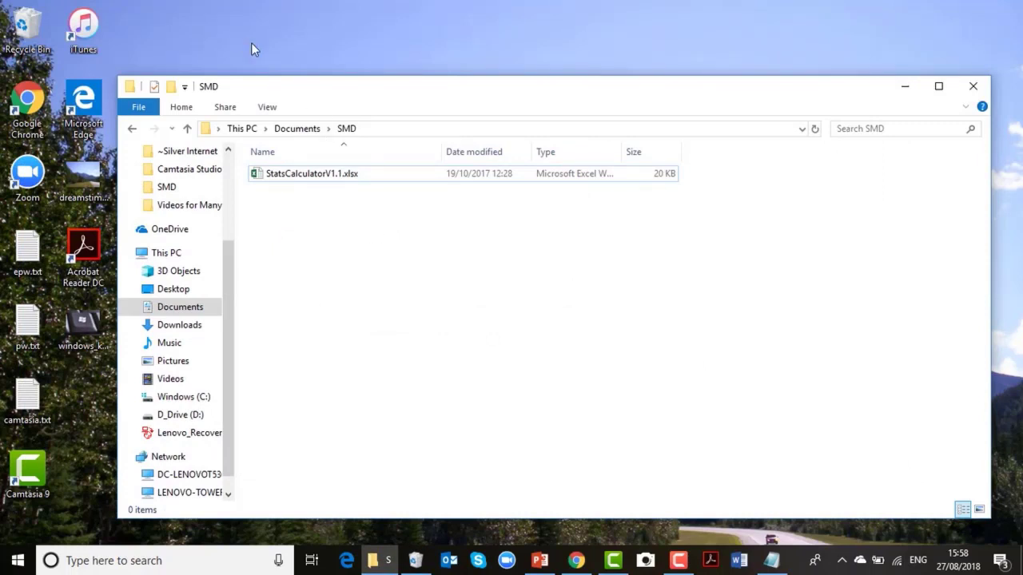
# Empty the Recycle Bin, permanently deleting all its items, and close its window
pyautogui.doubleClick(24, 28)
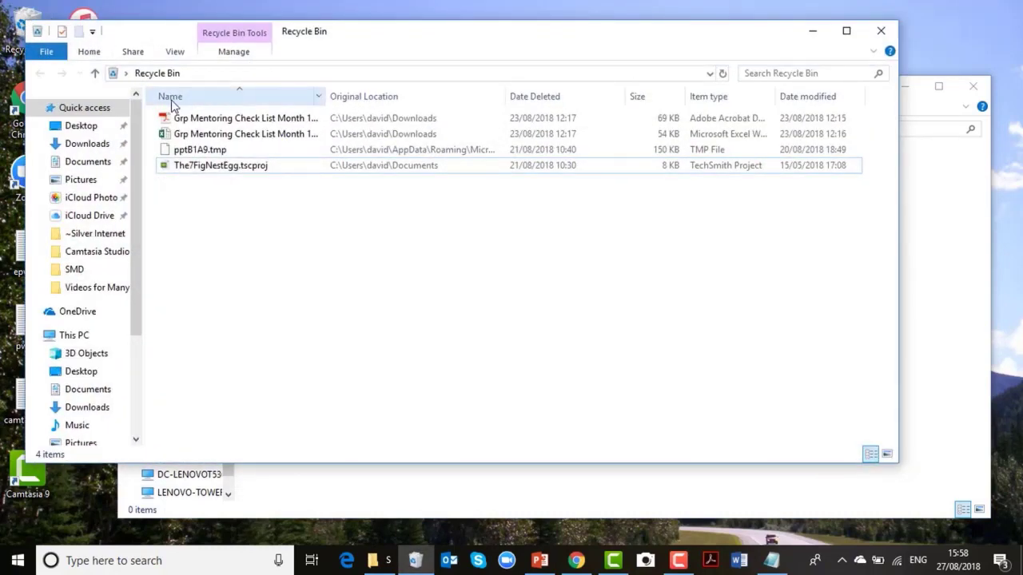
pyautogui.click(46, 52)
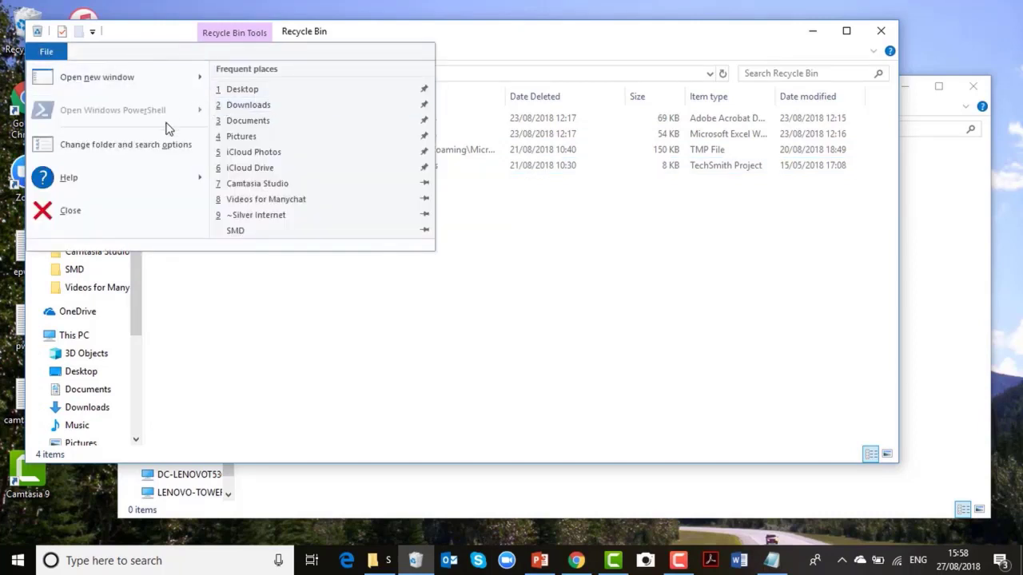
pyautogui.click(481, 279)
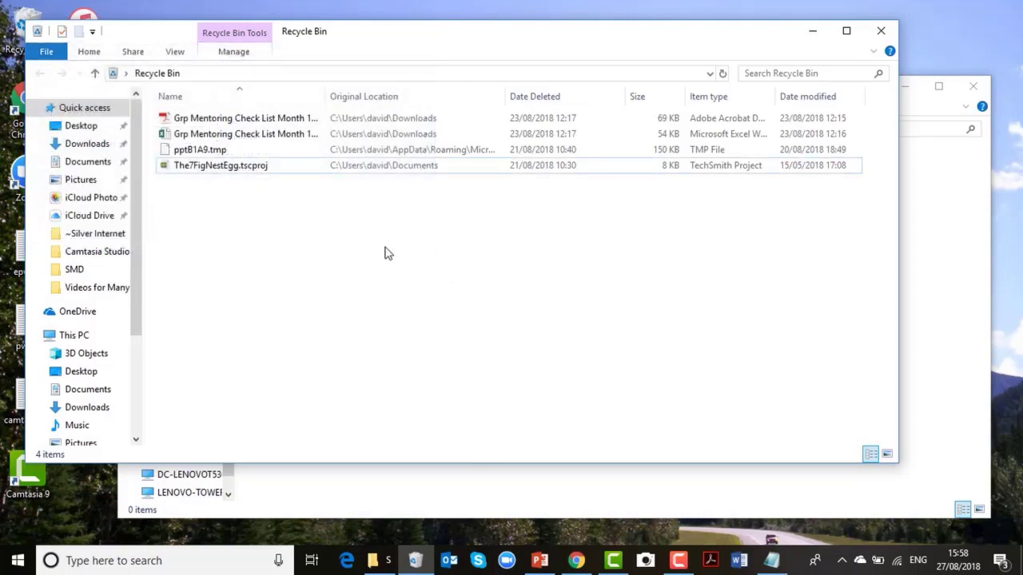
pyautogui.click(244, 59)
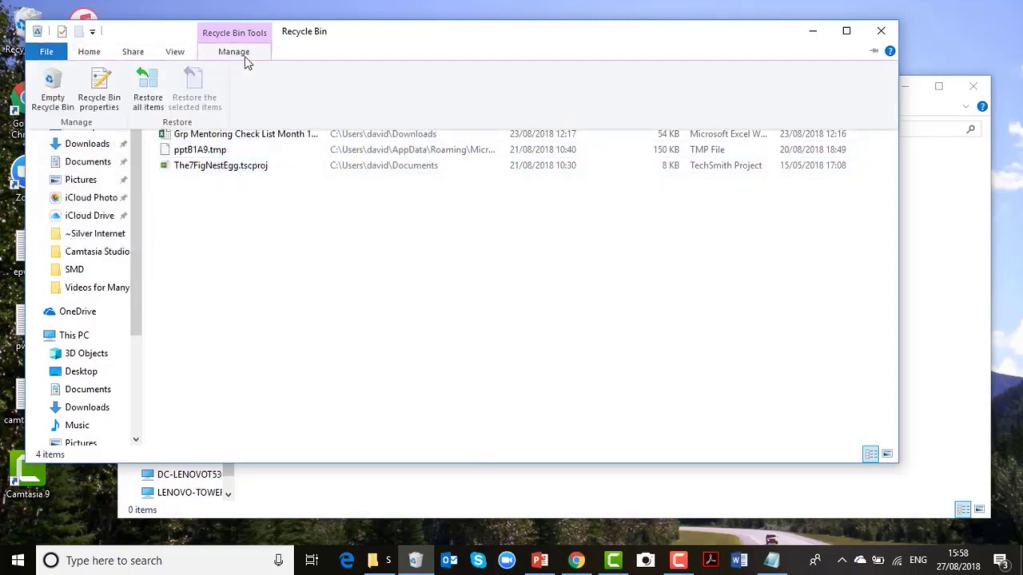
pyautogui.click(253, 215)
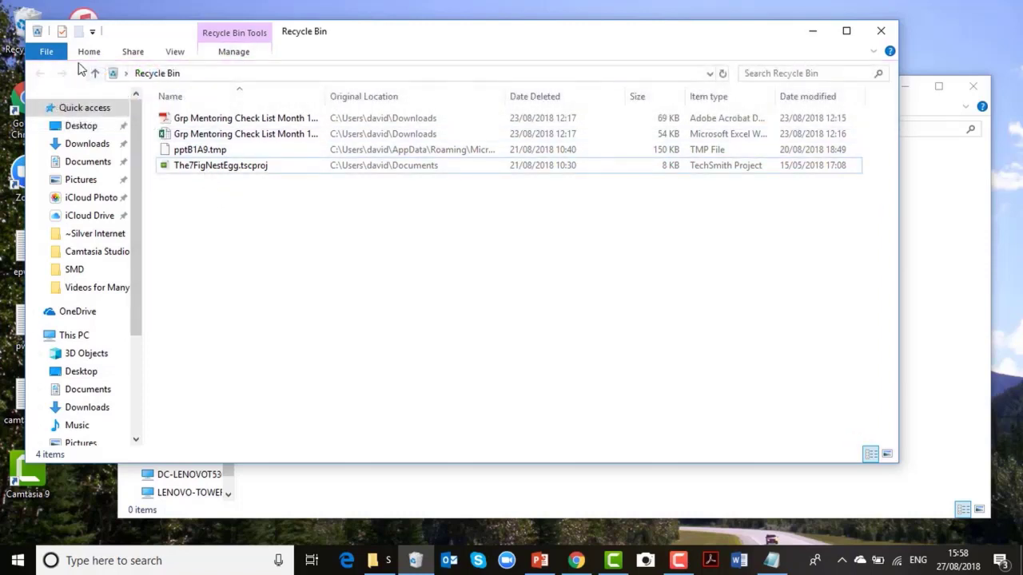
pyautogui.click(226, 53)
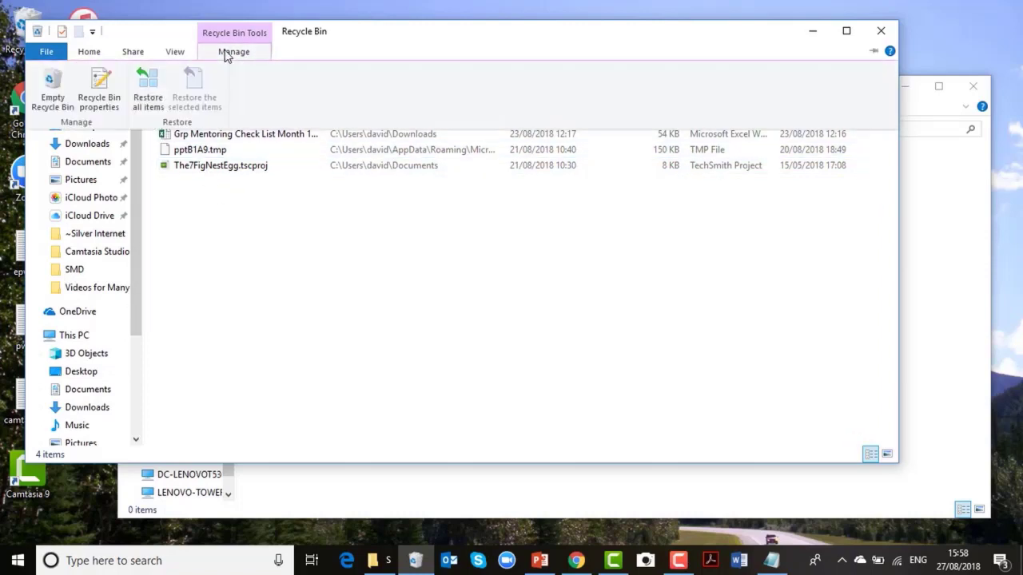
pyautogui.click(51, 88)
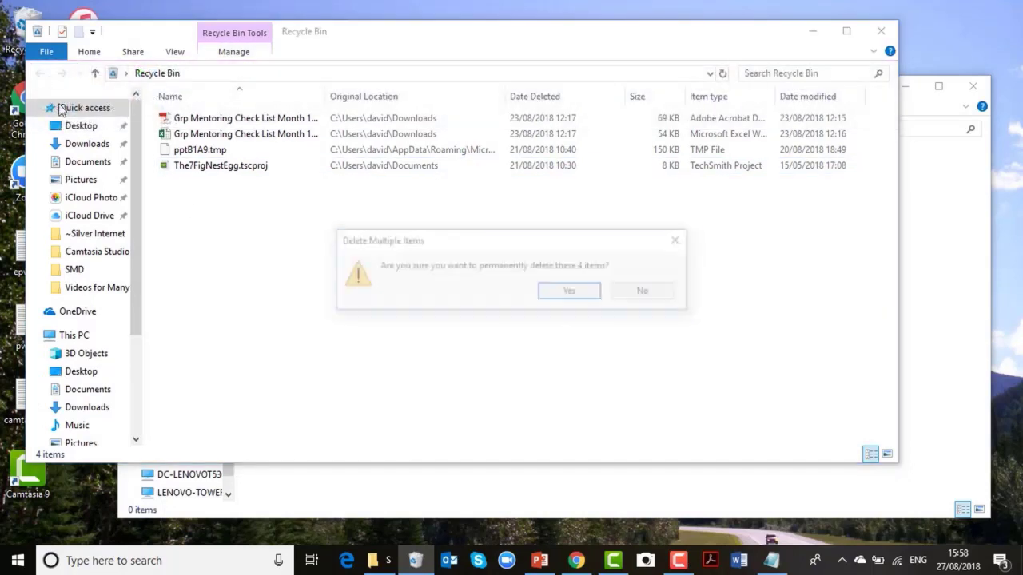
pyautogui.click(572, 293)
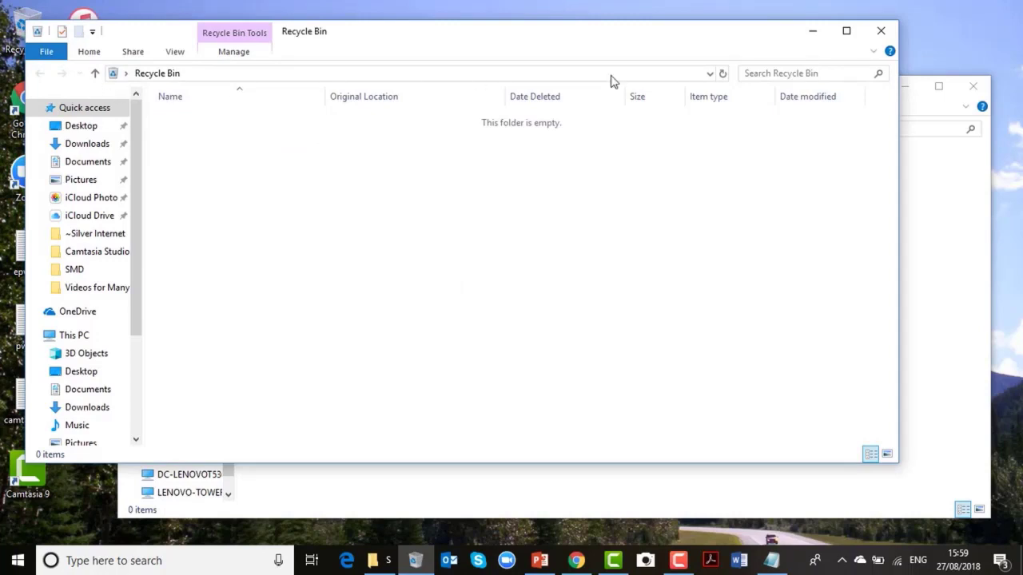
pyautogui.click(879, 32)
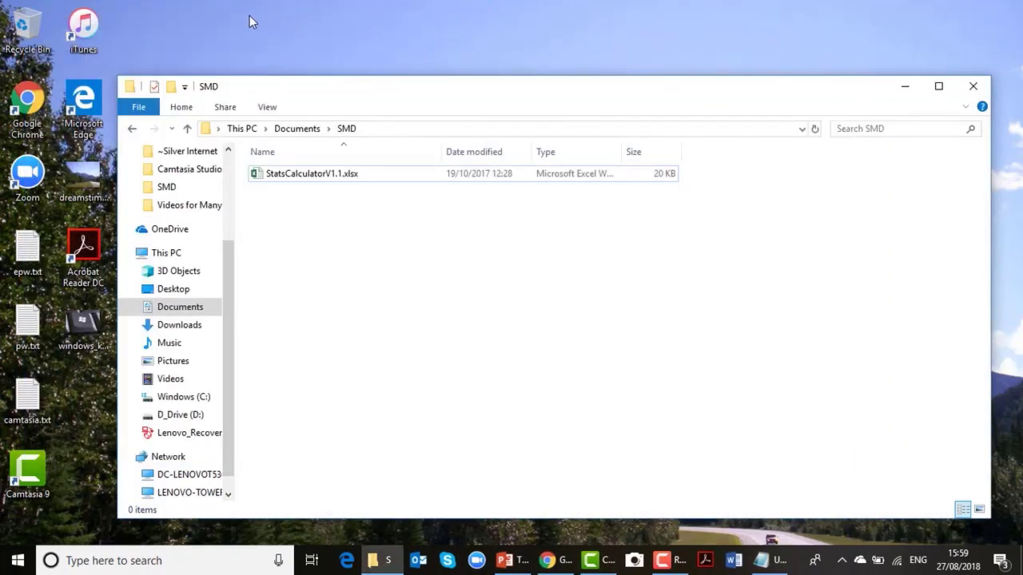
# Review the Recycle Bin's properties, including the maximum size setting for D_Drive (D:), and leave without making changes
pyautogui.rightClick(27, 33)
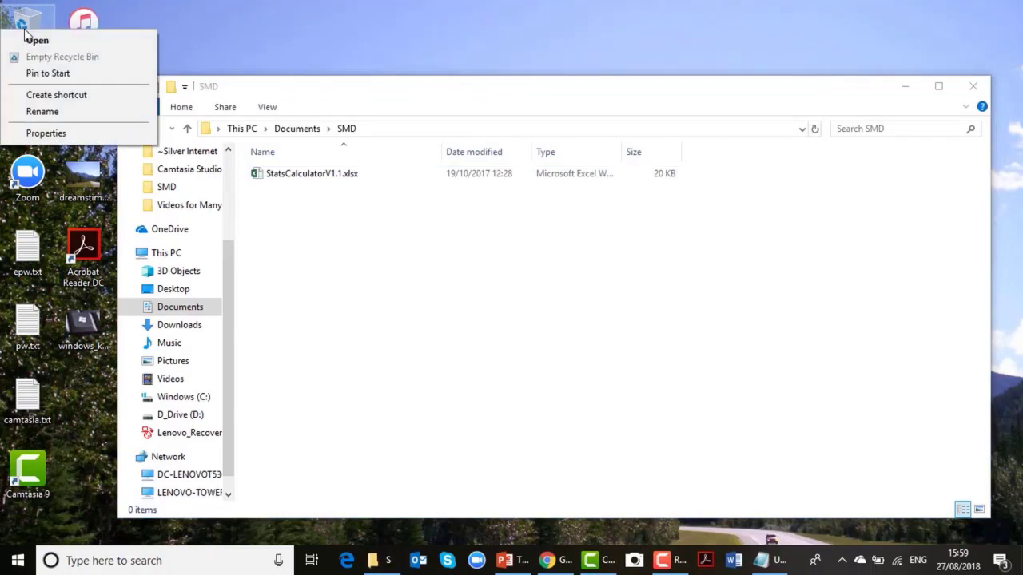
pyautogui.click(46, 133)
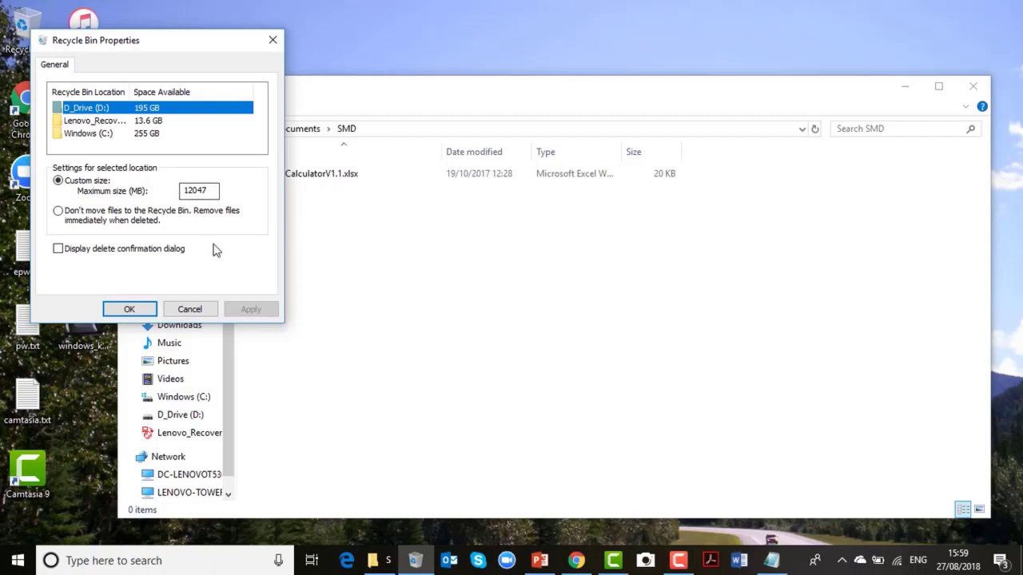
pyautogui.click(214, 190)
pyautogui.moveTo(214, 190); pyautogui.dragTo(181, 191)
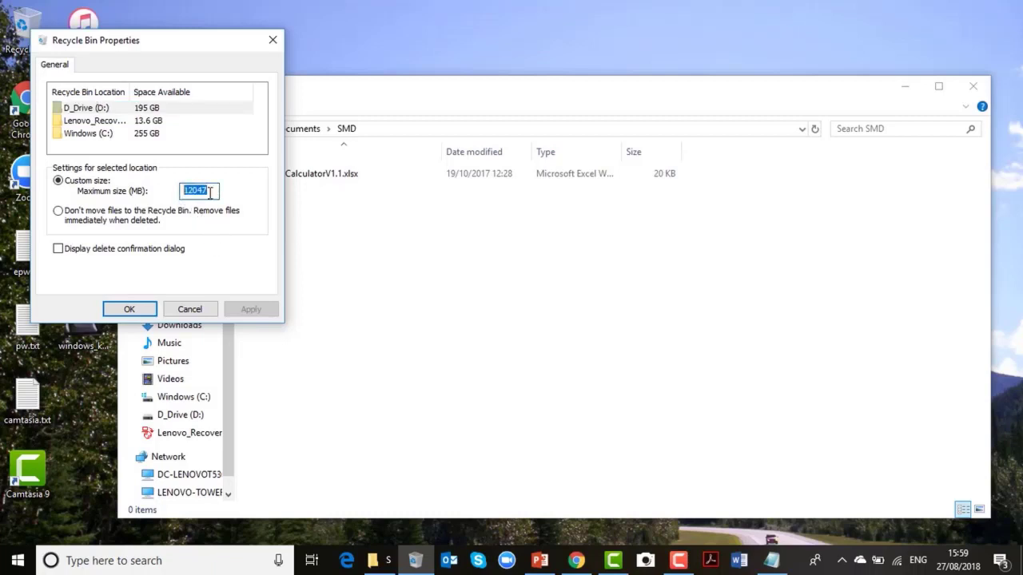
pyautogui.click(209, 190)
pyautogui.click(200, 308)
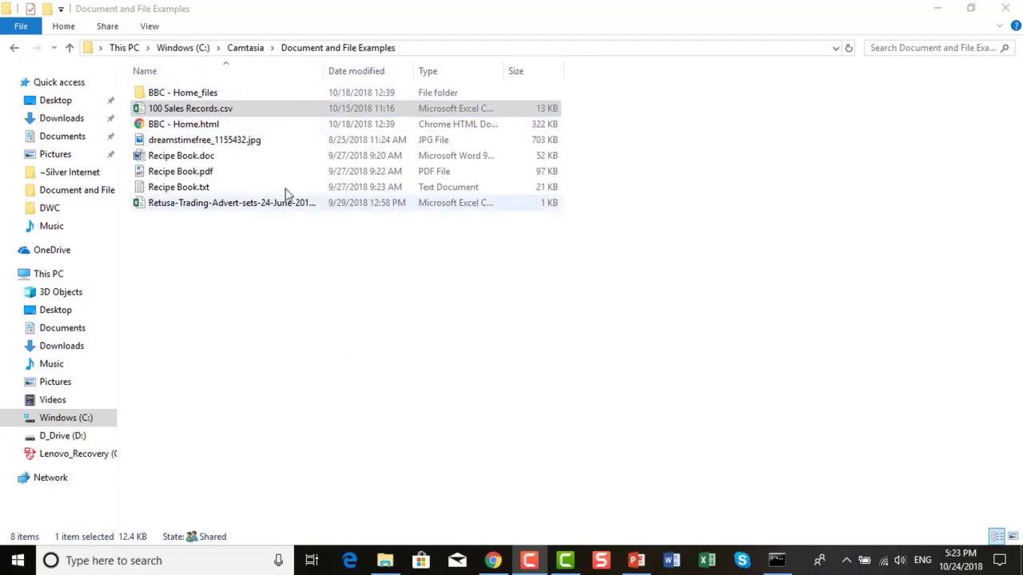
# Examine the commands available for the BBC - Home_files folder, including its access, library and send options
pyautogui.click(182, 95)
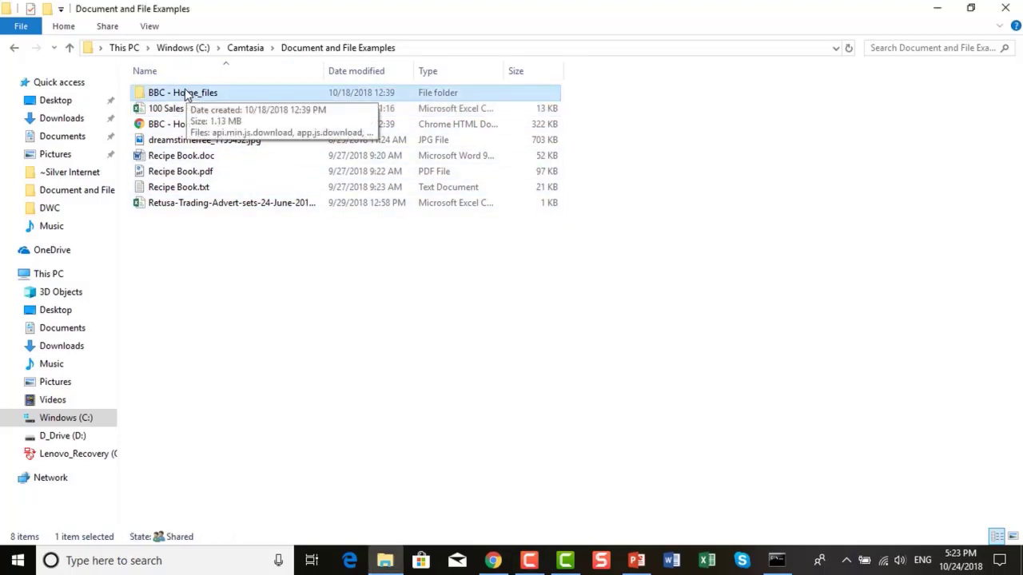
pyautogui.rightClick(185, 94)
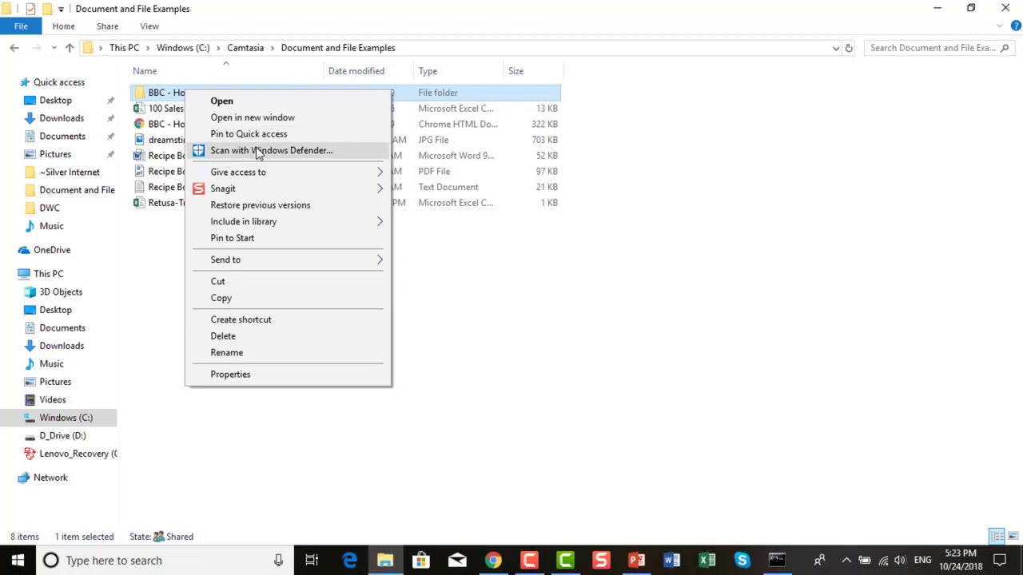
pyautogui.moveTo(254, 173)
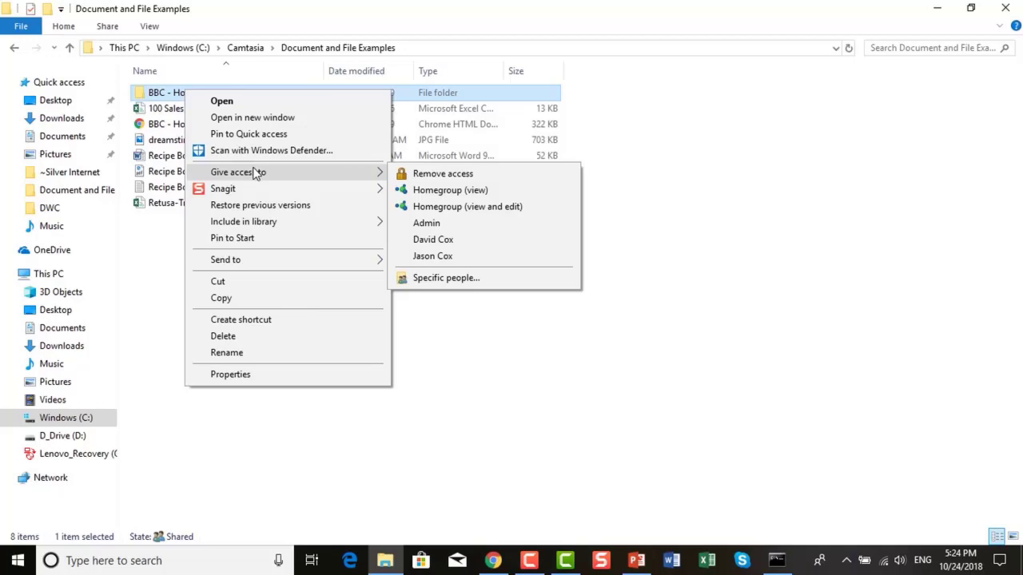
pyautogui.moveTo(242, 189)
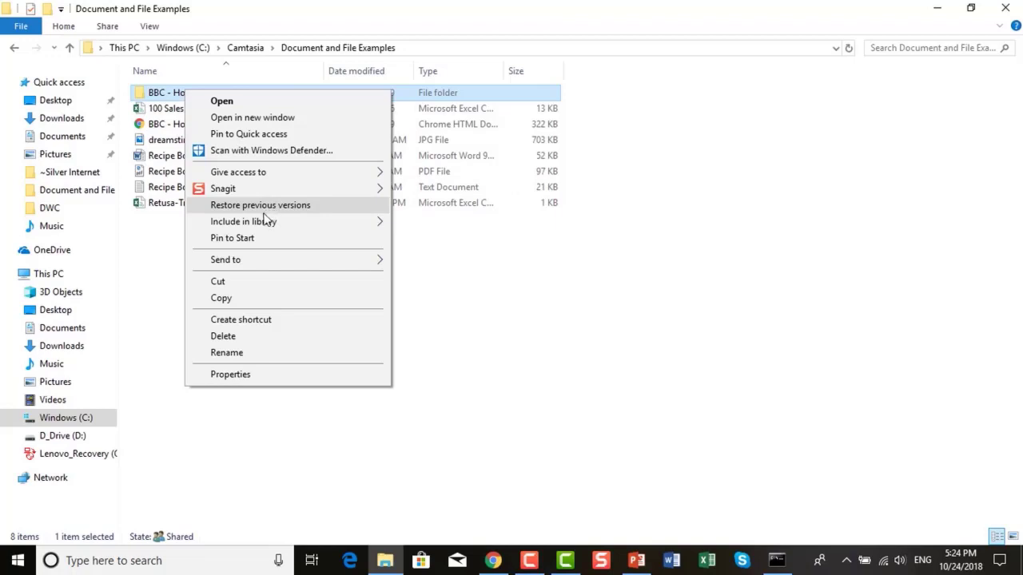
pyautogui.moveTo(261, 223)
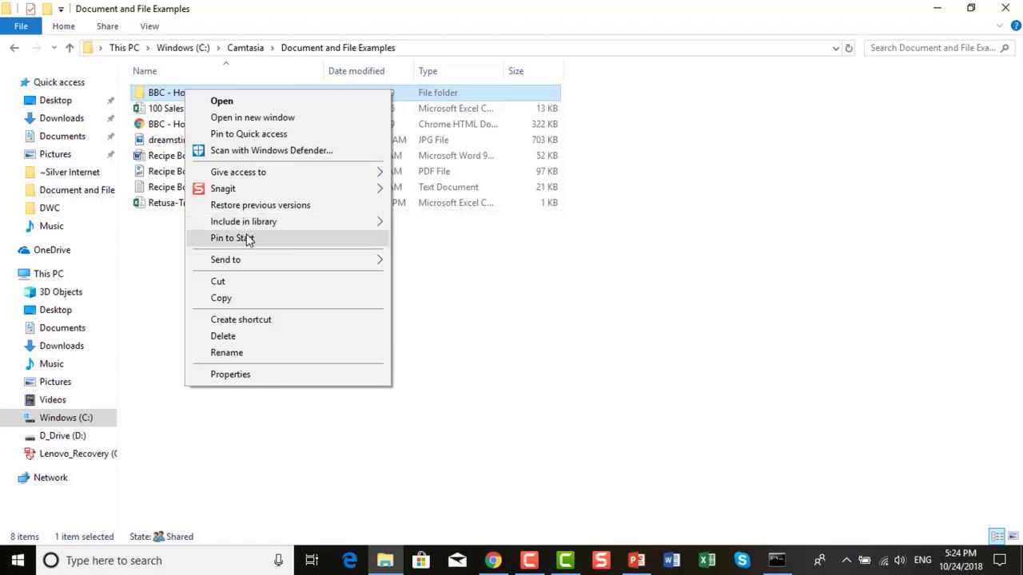
pyautogui.moveTo(267, 265)
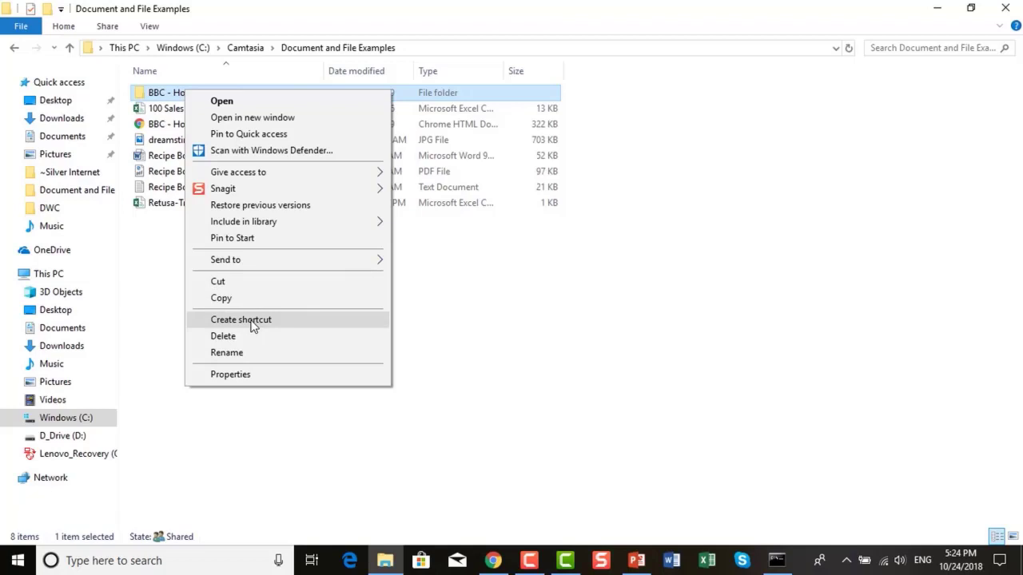
# Review the general, sharing, security, previous versions and customization properties of the BBC - Home_files folder
pyautogui.click(219, 374)
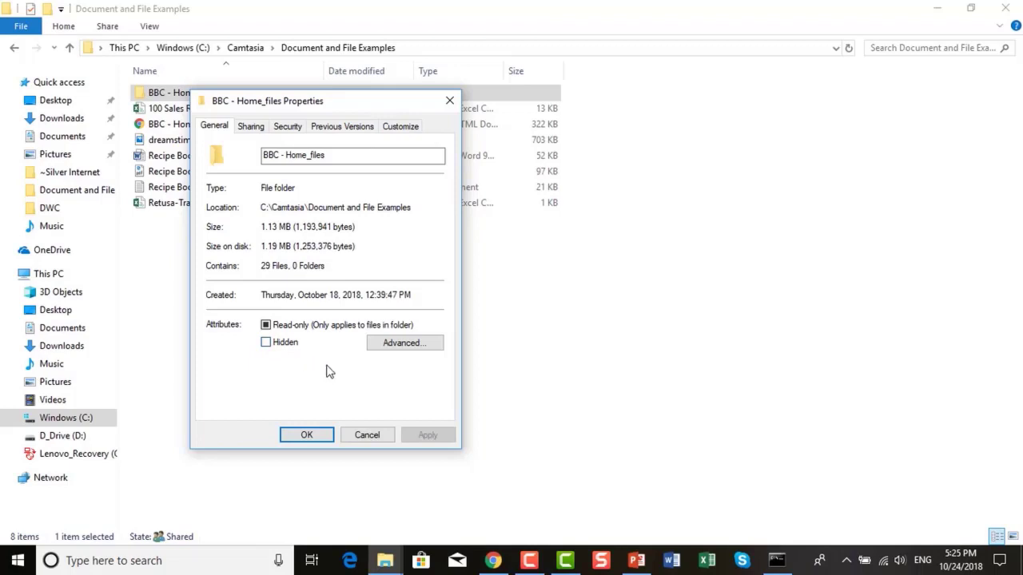
pyautogui.click(251, 130)
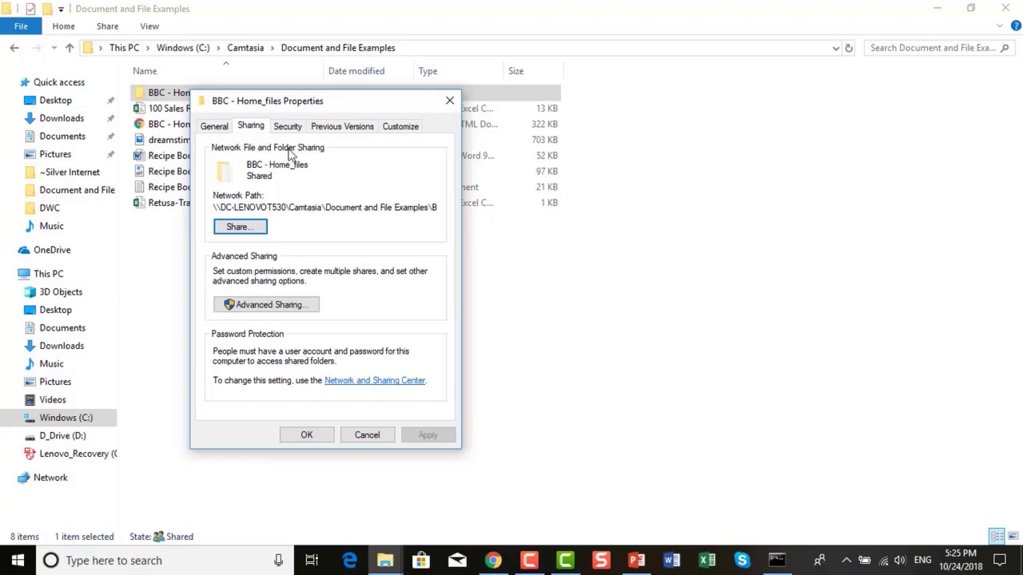
pyautogui.click(286, 127)
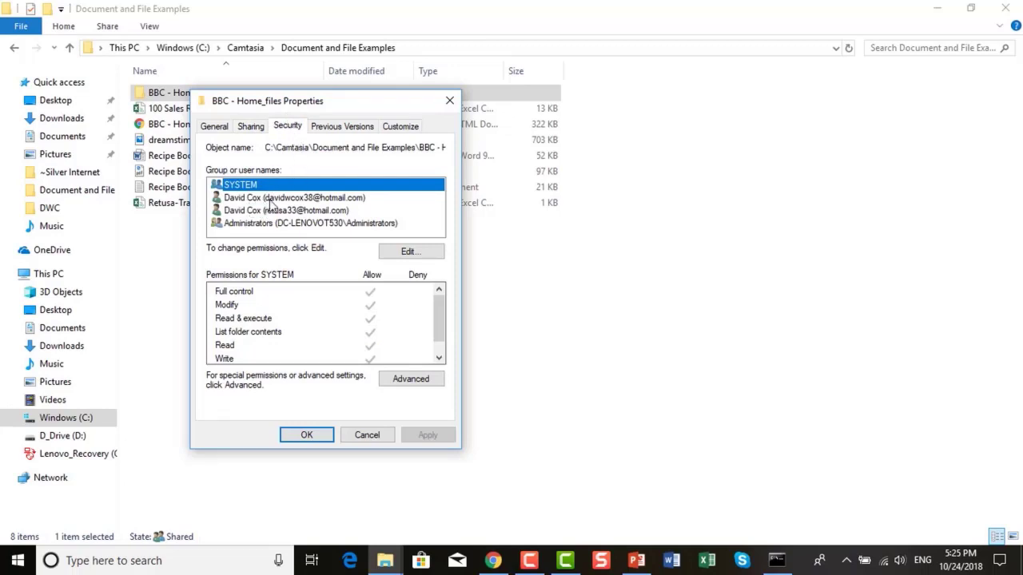
pyautogui.click(343, 131)
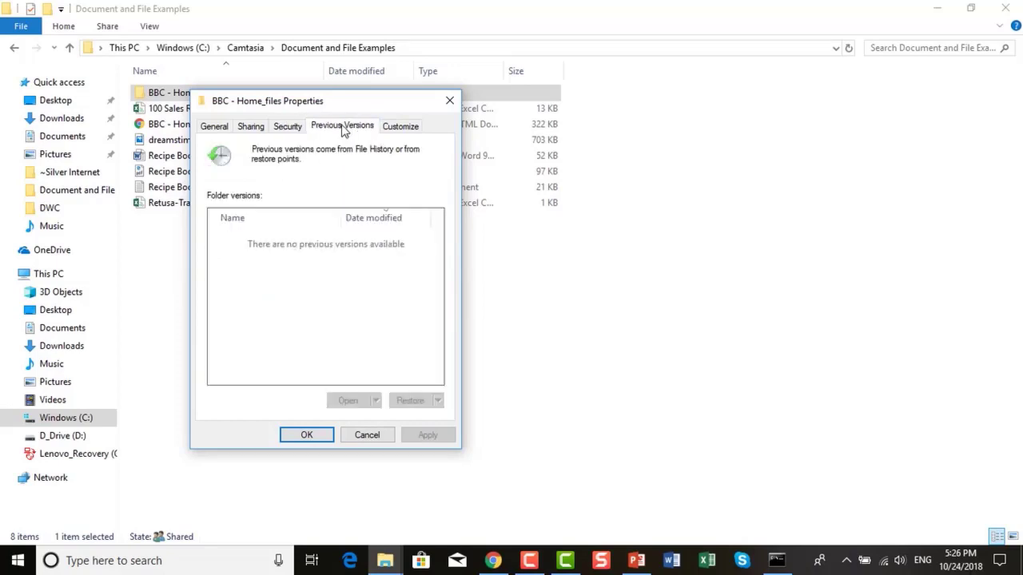
pyautogui.click(401, 128)
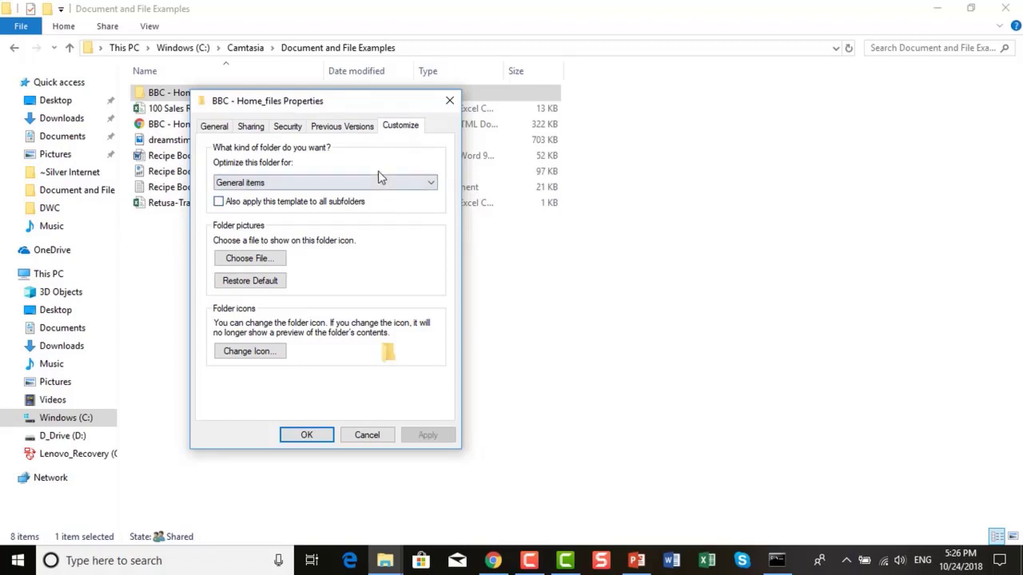
# Return to the general properties of the BBC - Home_files folder and leave its properties without making changes
pyautogui.click(225, 126)
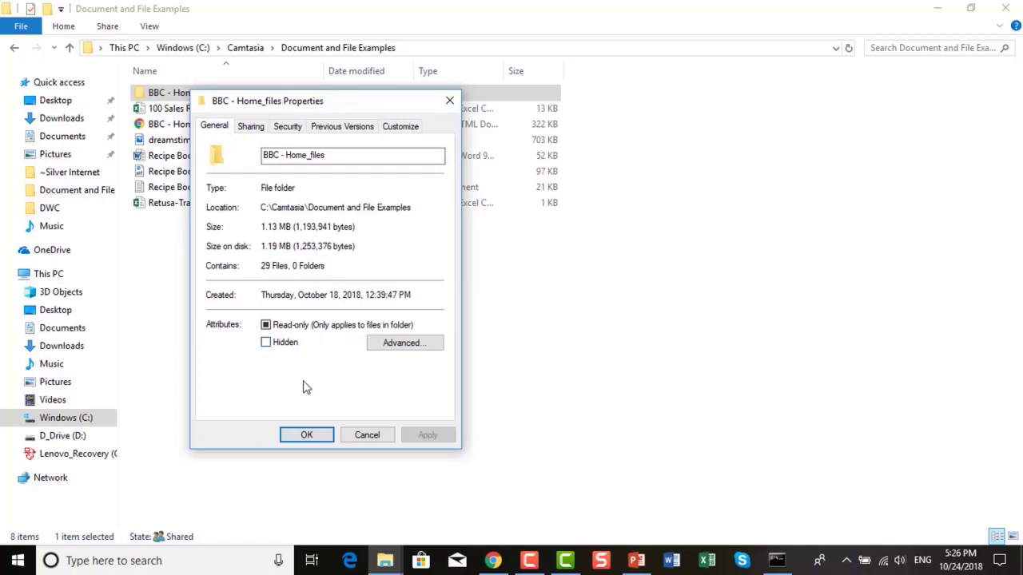
pyautogui.click(366, 435)
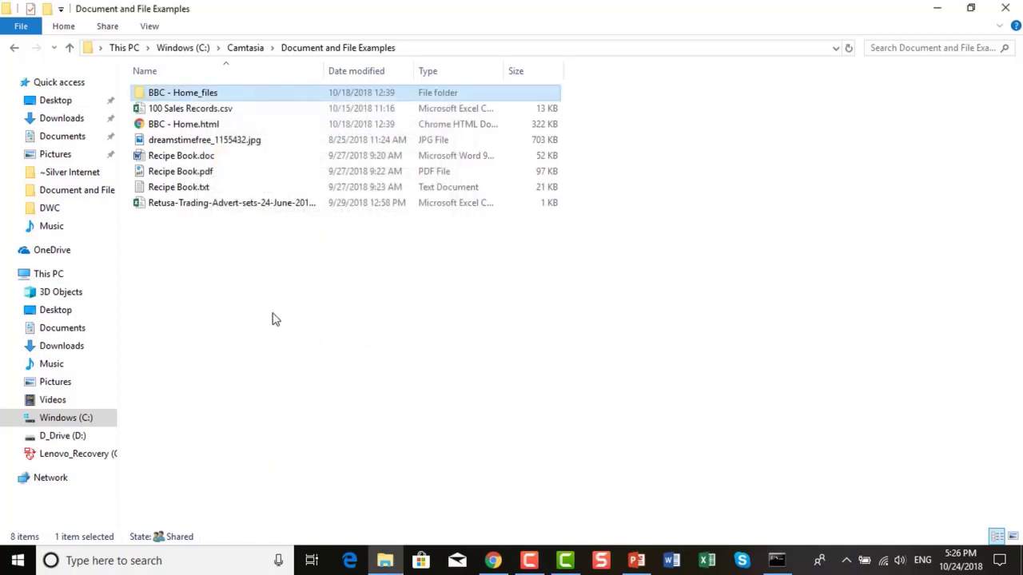
# Review the general, security, details and previous versions properties of Recipe Book.pdf, leaving them without making changes
pyautogui.rightClick(176, 172)
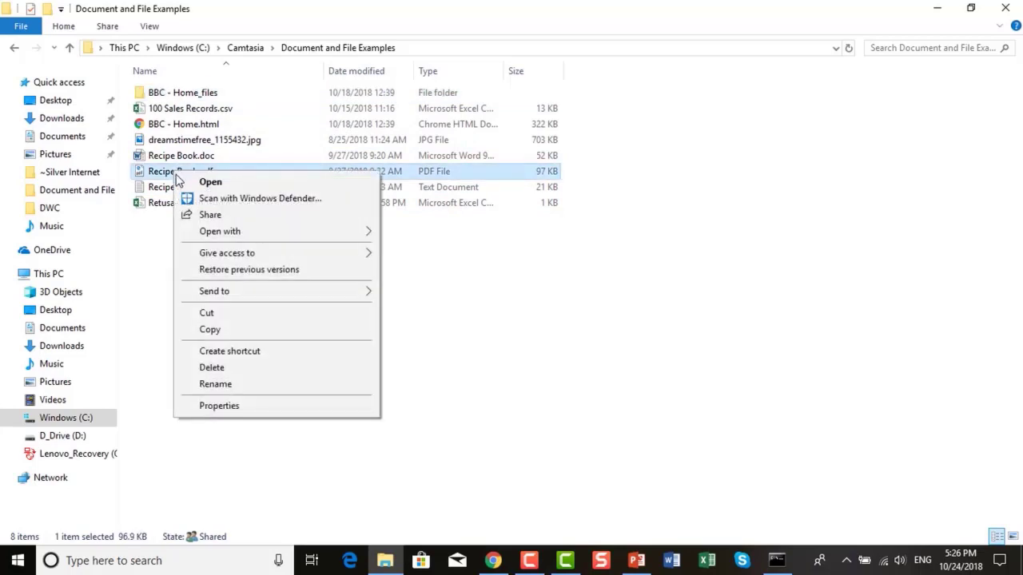
pyautogui.click(219, 406)
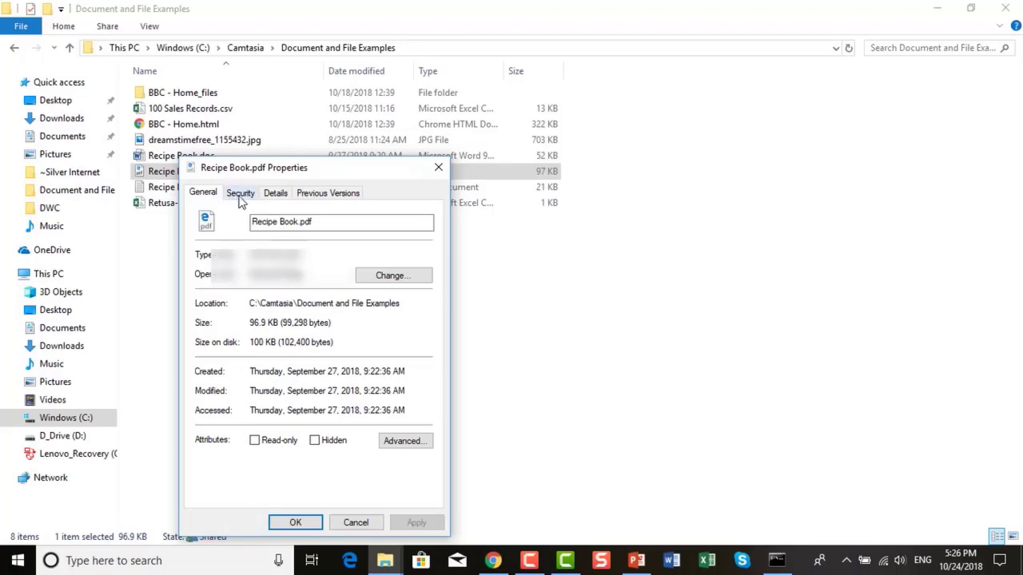
pyautogui.click(240, 196)
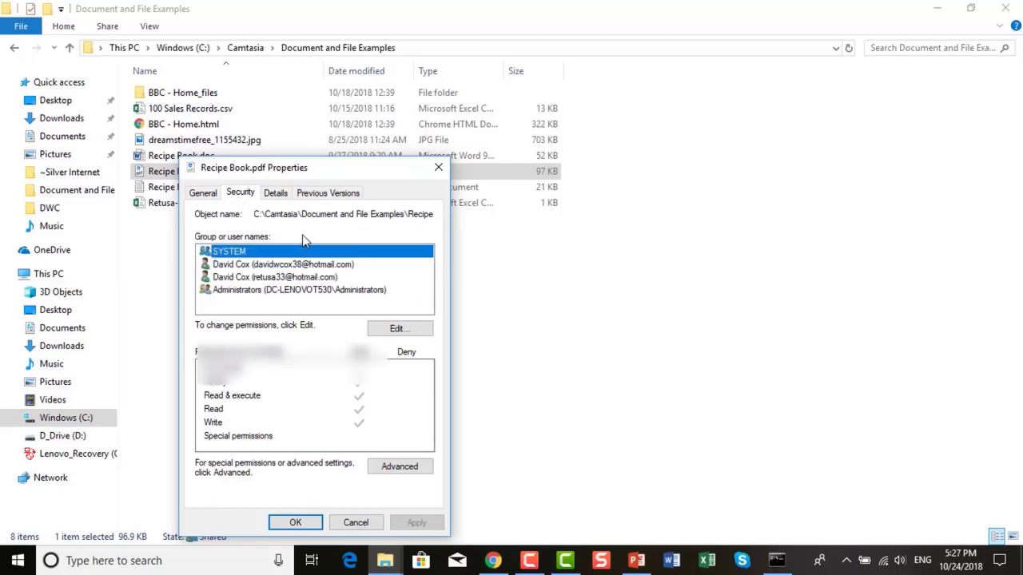
pyautogui.click(276, 194)
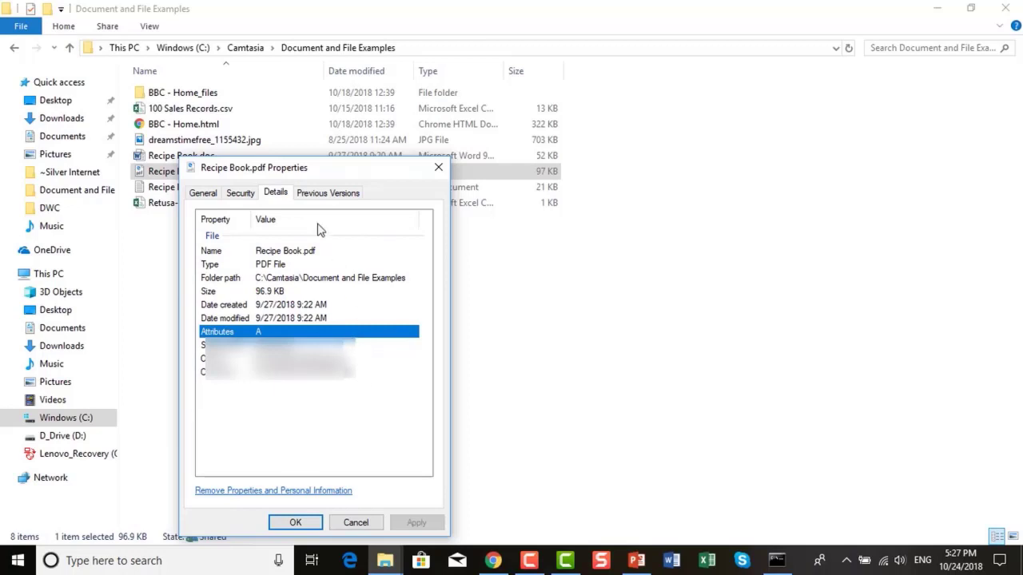
pyautogui.click(324, 196)
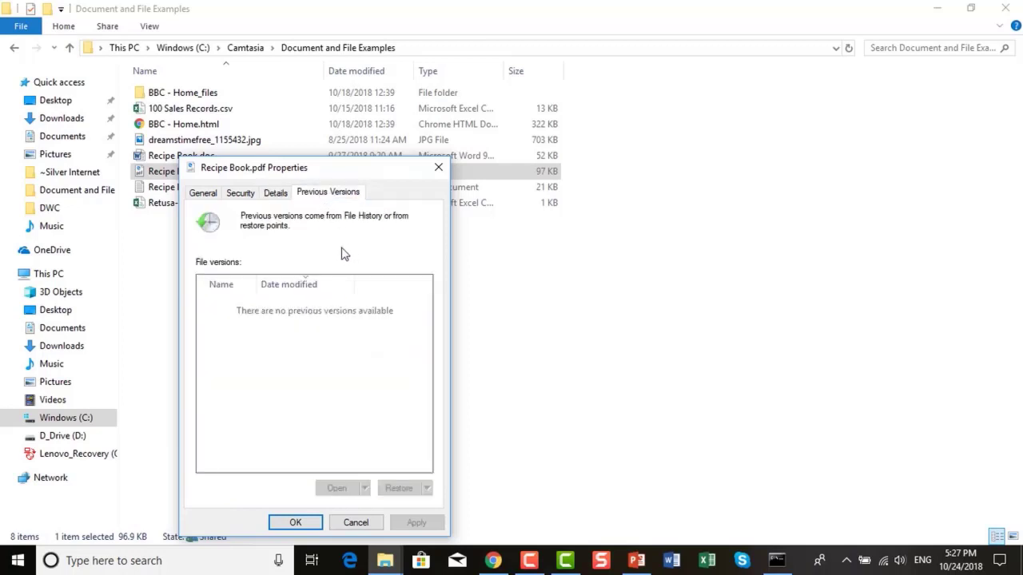
pyautogui.click(351, 525)
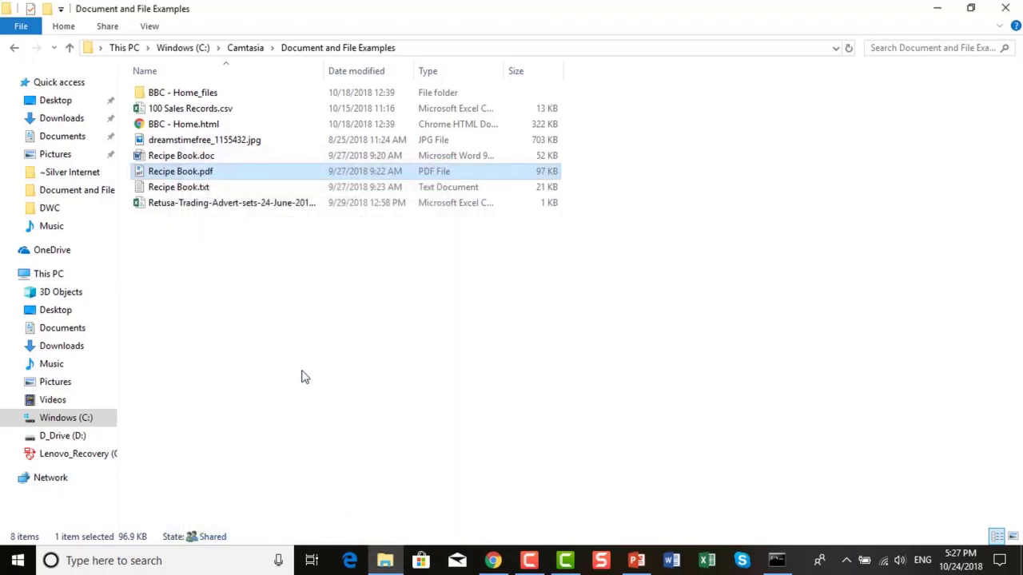